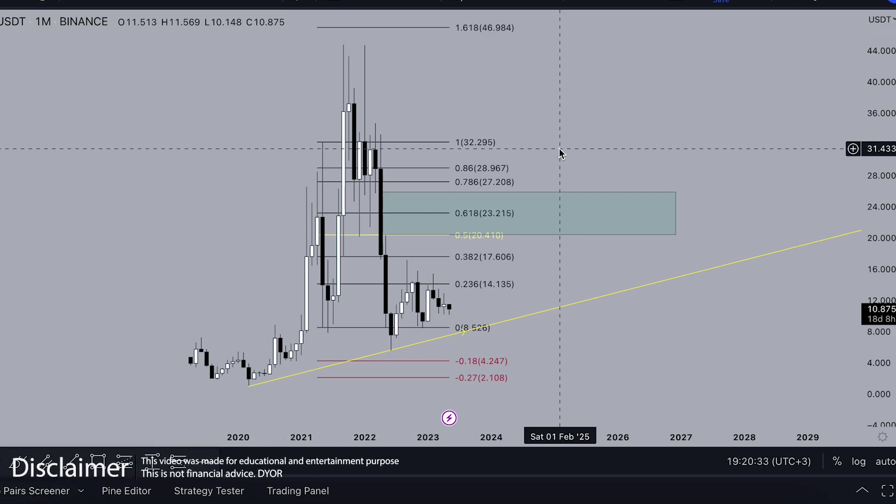
Examine the monthly chart's price action around the Fibonacci levels, the shaded zone and the rising trendline
scroll(560, 149, up, 2)
drag(511, 129, 639, 149)
scroll(640, 149, up, 1)
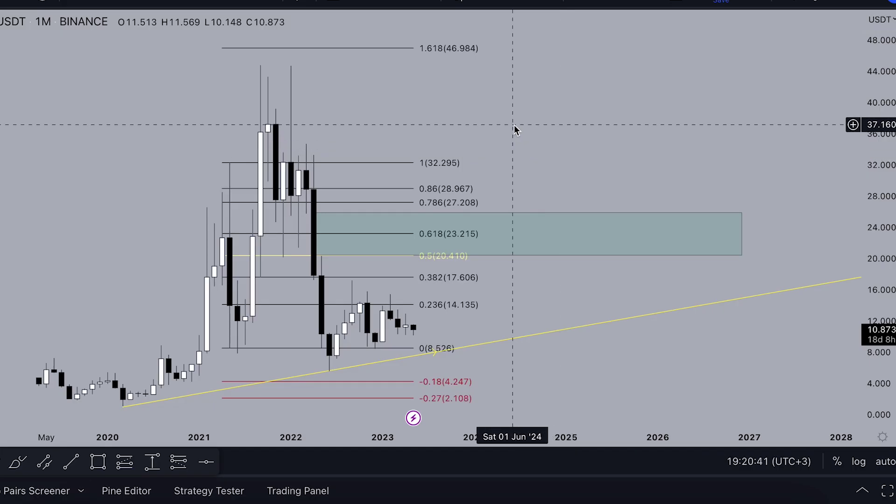
drag(619, 108, 513, 131)
click(1, 131)
click(4, 104)
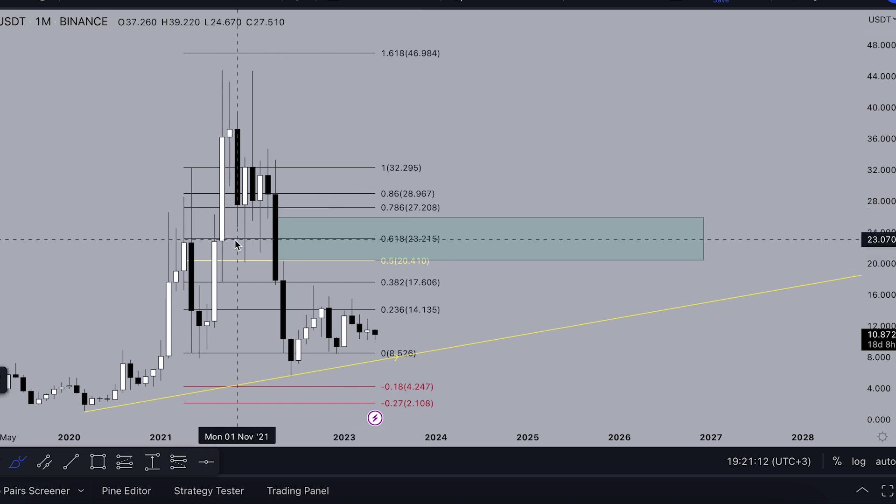
drag(877, 275, 872, 313)
scroll(654, 262, down, 3)
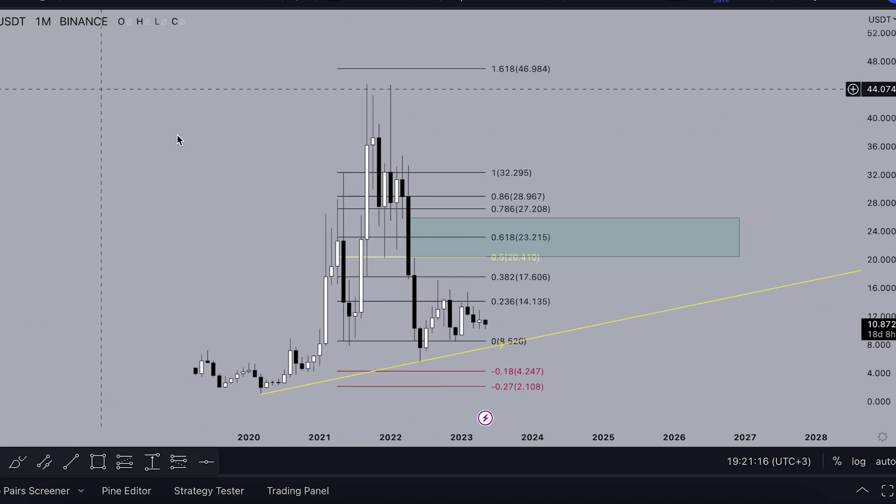
Brush a two-peaked price path with a higher second peak in the empty area before the 2021 rally, and undo it
drag(182, 125, 335, 116)
scroll(164, 139, up, 5)
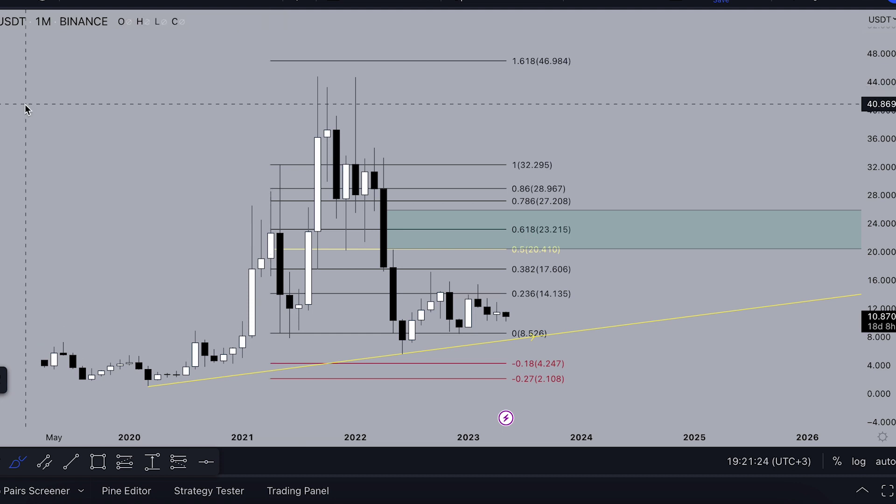
mouse_move(6, 228)
mouse_down()
mouse_move(82, 117)
mouse_move(120, 190)
mouse_move(186, 100)
mouse_move(289, 303)
mouse_up()
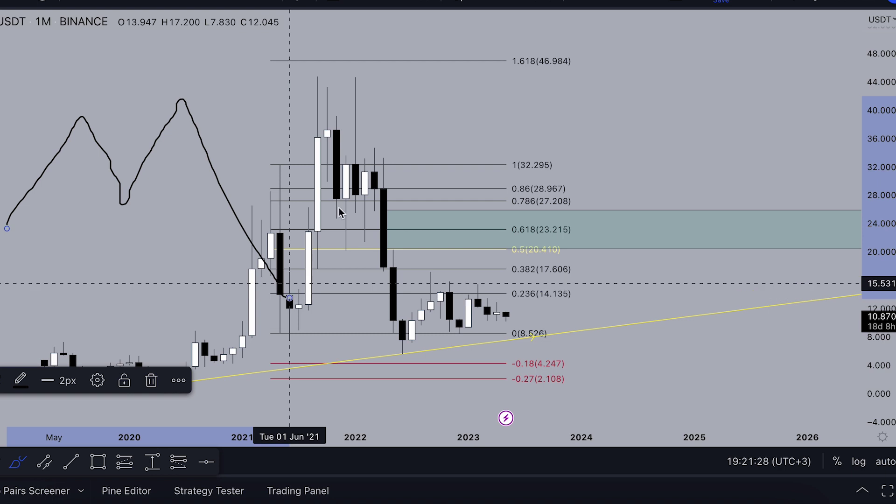
click(578, 2)
Brush a two-peaked price path with a lower second peak and a descending line across its peaks, and undo these strokes
mouse_move(1, 192)
mouse_down()
mouse_move(57, 101)
mouse_move(95, 194)
mouse_move(243, 311)
mouse_up()
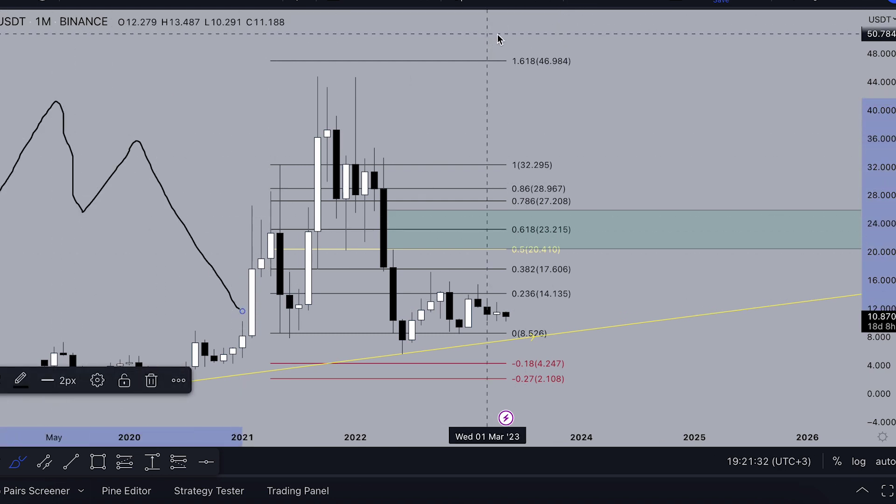
drag(17, 83, 285, 221)
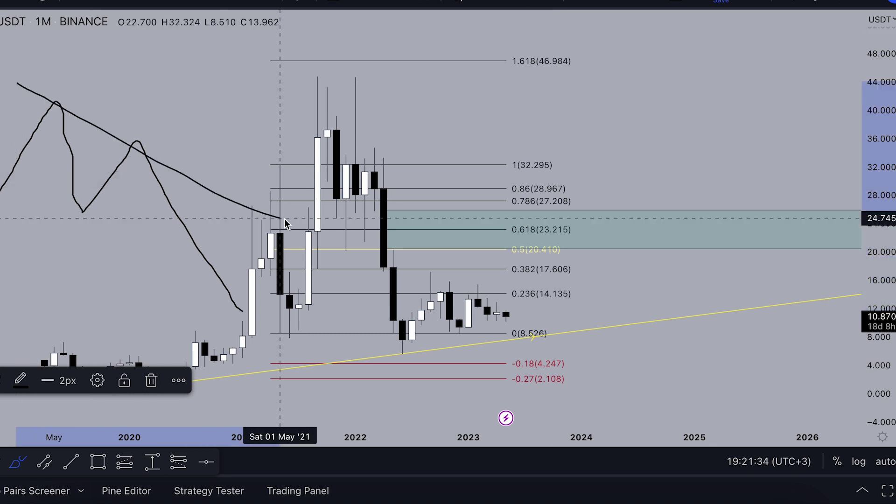
key(ctrl+z)
key(ctrl+z)
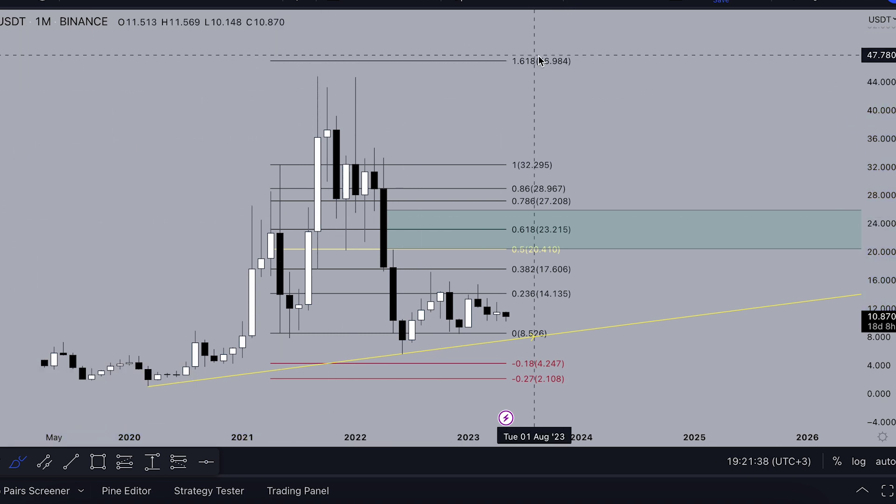
drag(532, 49, 544, 63)
key(ctrl+z)
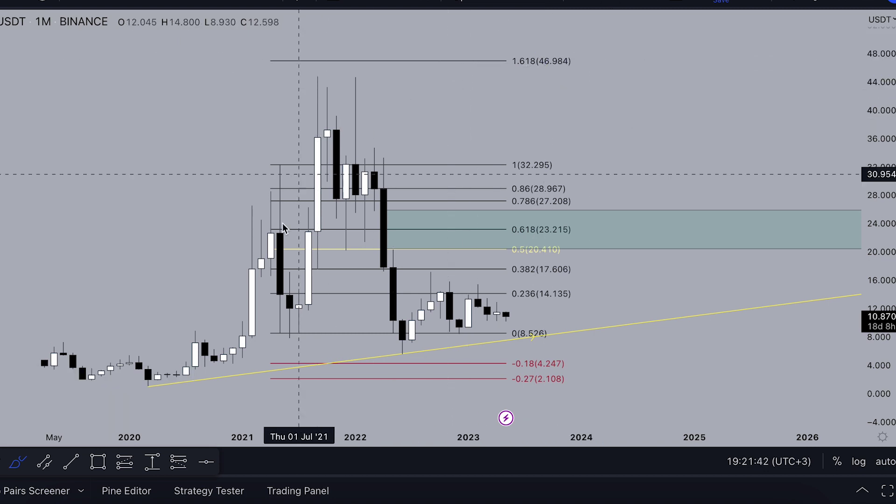
Brush a falling path from the latest candle through the rising trendline towards the -0.18 Fibonacci level
scroll(85, 340, down, 1)
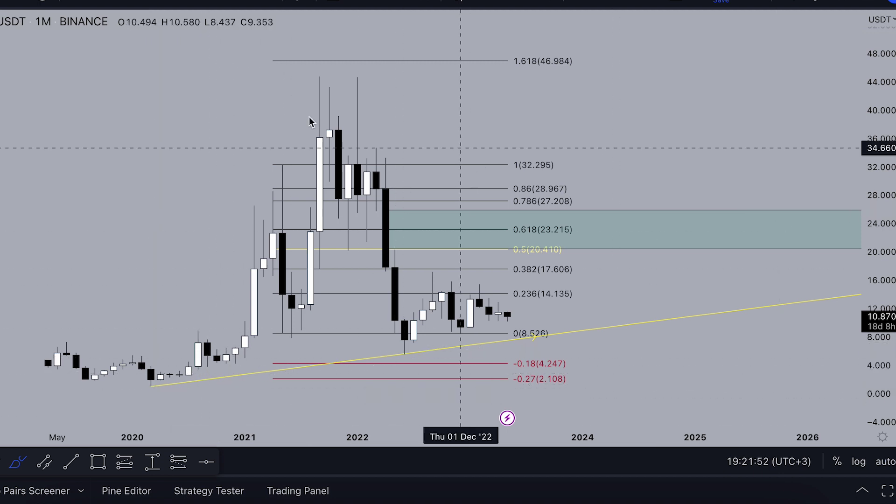
drag(217, 155, 219, 130)
drag(876, 290, 876, 226)
drag(692, 262, 691, 220)
drag(878, 344, 874, 256)
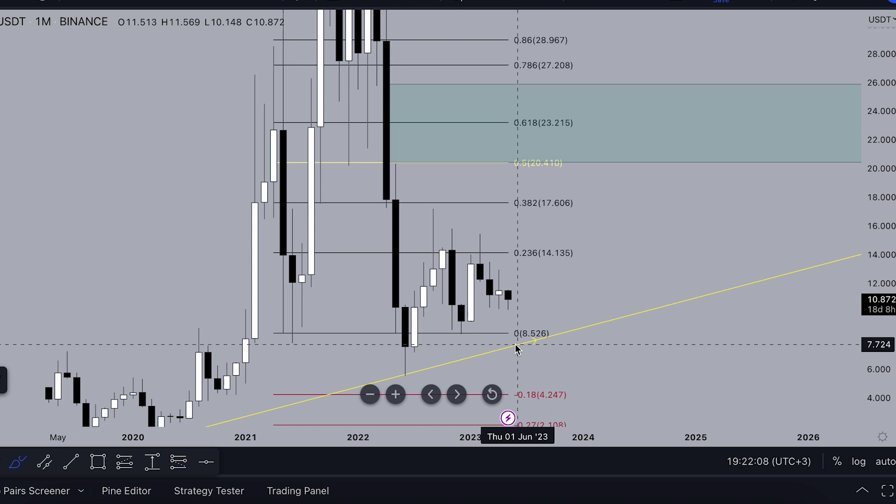
drag(508, 303, 528, 387)
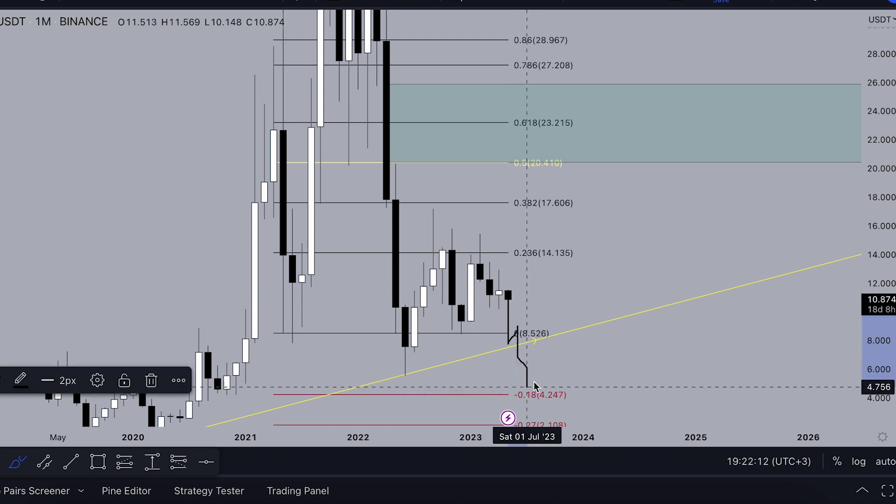
Mark the June 2022 and December 2022 lows with short brush strokes, and clear all the brush drawings
scroll(574, 344, up, 2)
drag(882, 297, 881, 349)
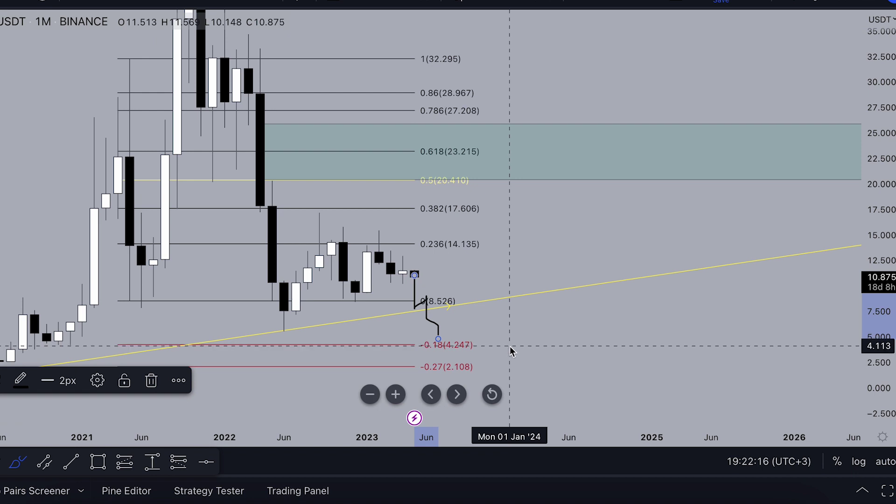
scroll(511, 345, down, 2)
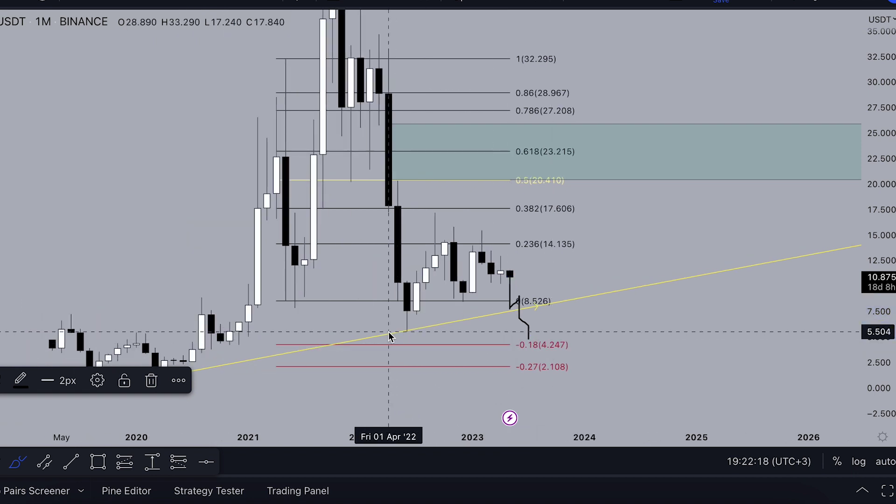
drag(392, 331, 426, 330)
drag(447, 303, 472, 302)
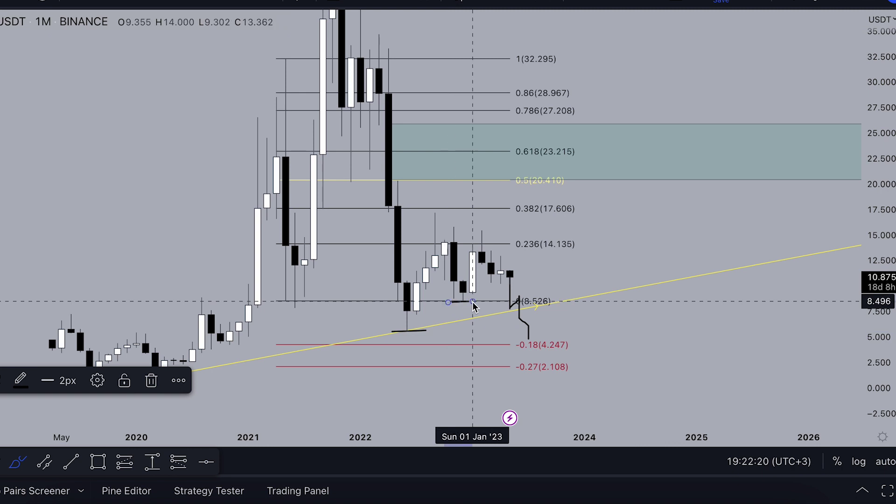
double_click(583, 1)
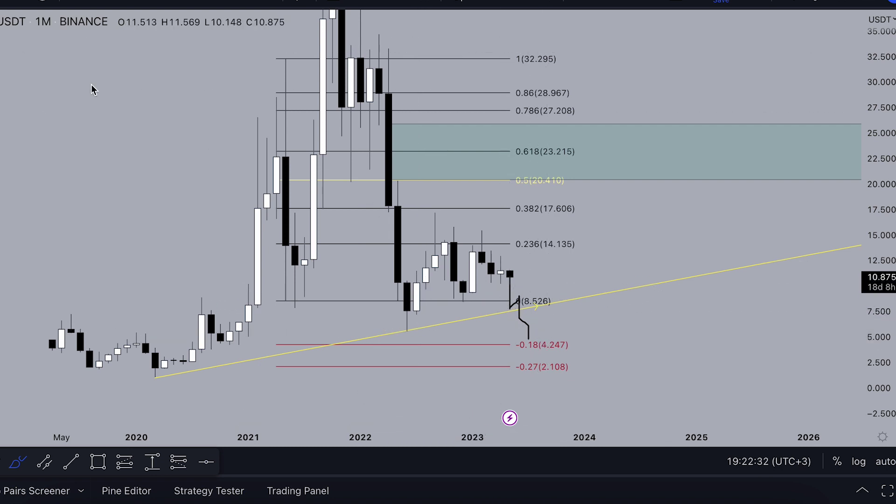
click(529, 332)
key(Delete)
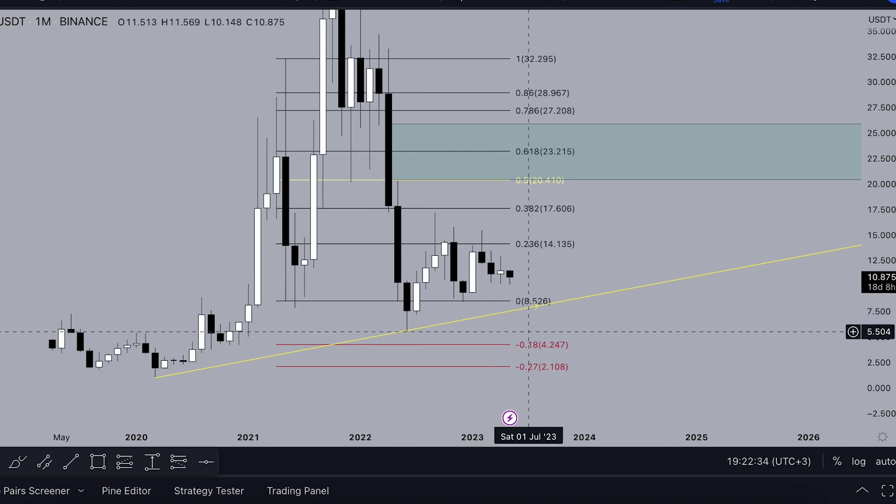
Draw a rectangle over the trading range from the June 2022 low at about 5.296 to about 17.194 in October 2024
scroll(528, 332, up, 3)
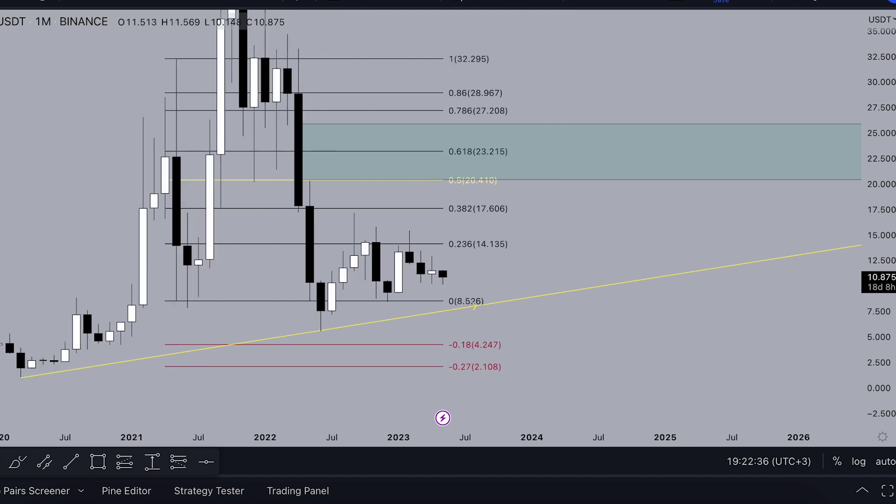
click(0, 134)
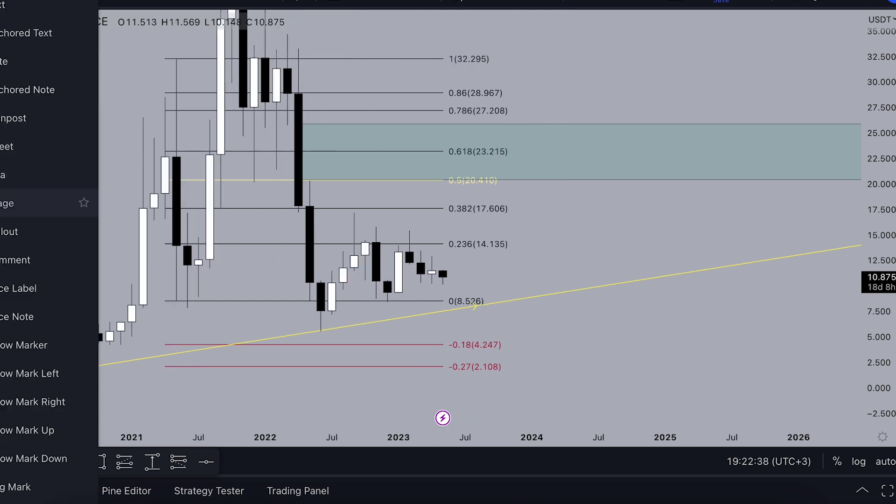
click(0, 105)
click(28, 162)
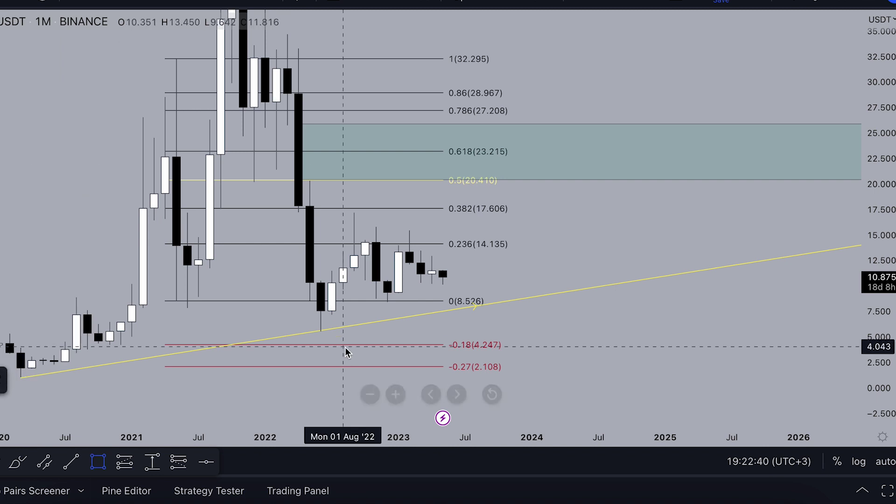
click(320, 334)
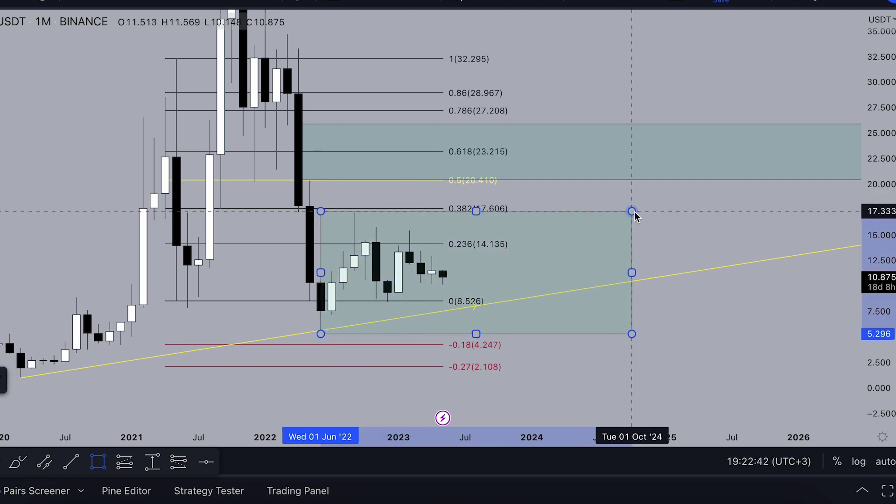
click(632, 213)
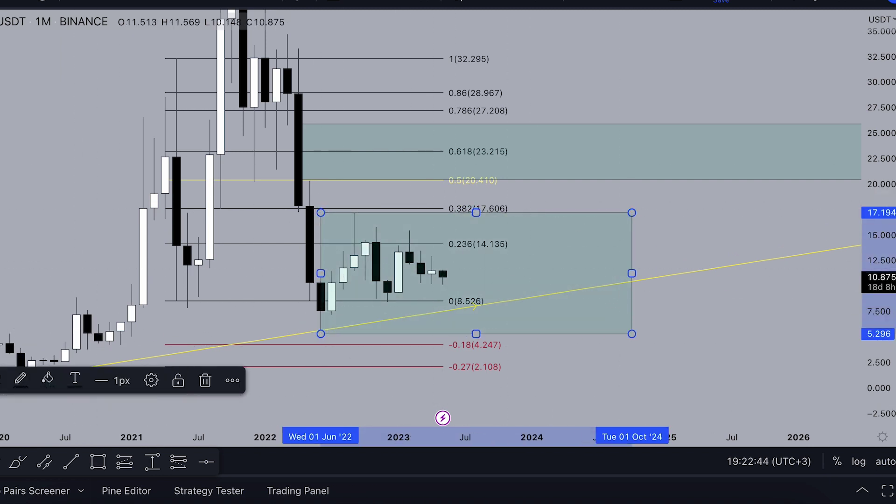
Brush a path dipping near the -0.18 level and recovering to the range high, mark that high, and undo the strokes
click(0, 133)
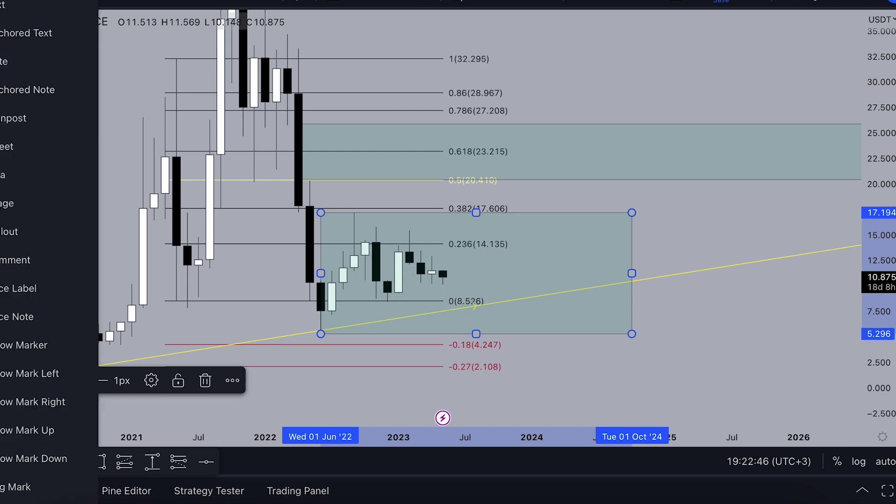
click(0, 103)
click(6, 106)
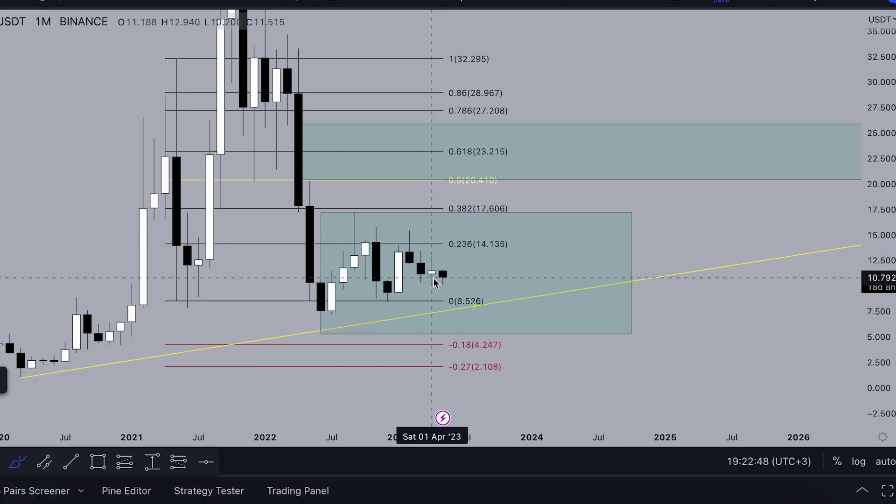
drag(445, 276, 446, 298)
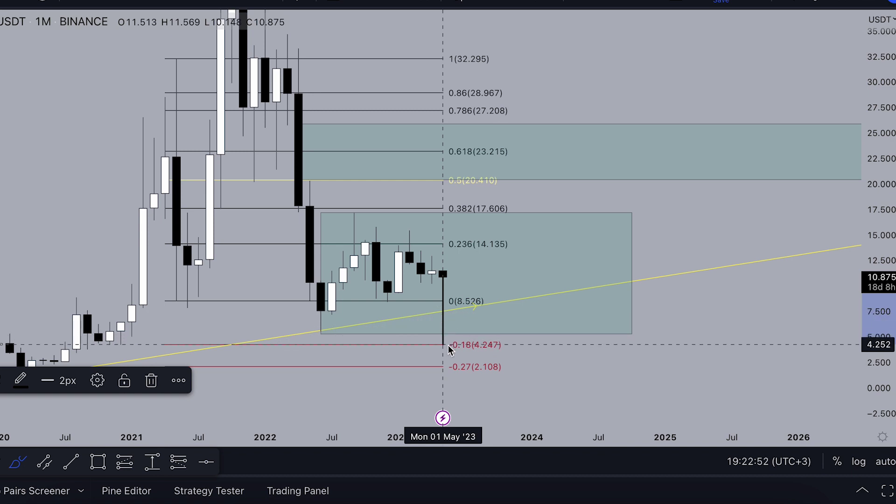
mouse_move(447, 347)
mouse_down()
mouse_move(510, 250)
mouse_move(547, 215)
mouse_up()
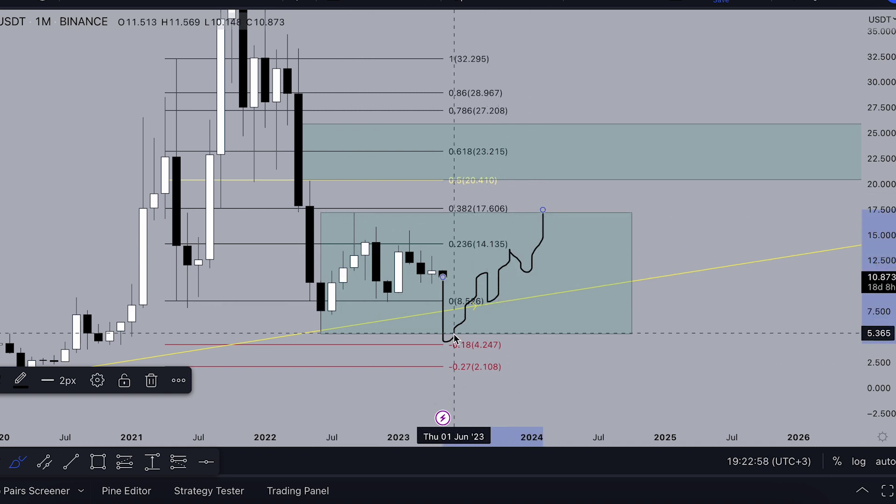
drag(343, 214, 369, 213)
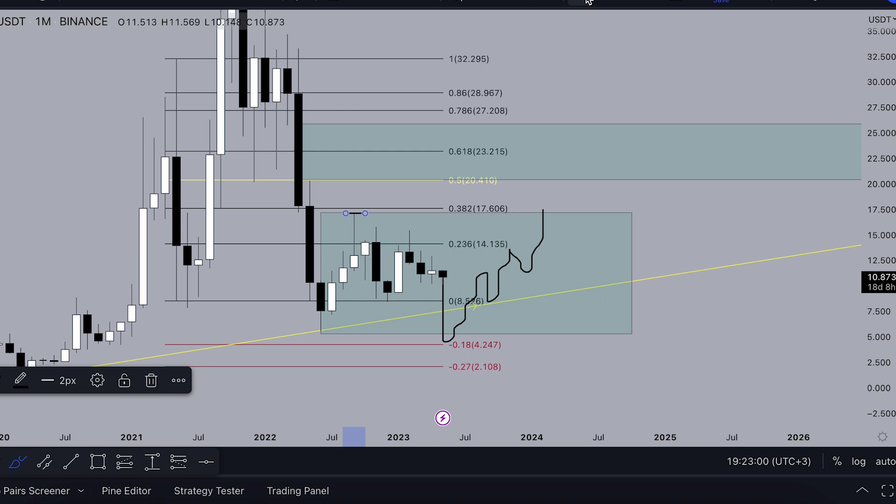
click(587, 1)
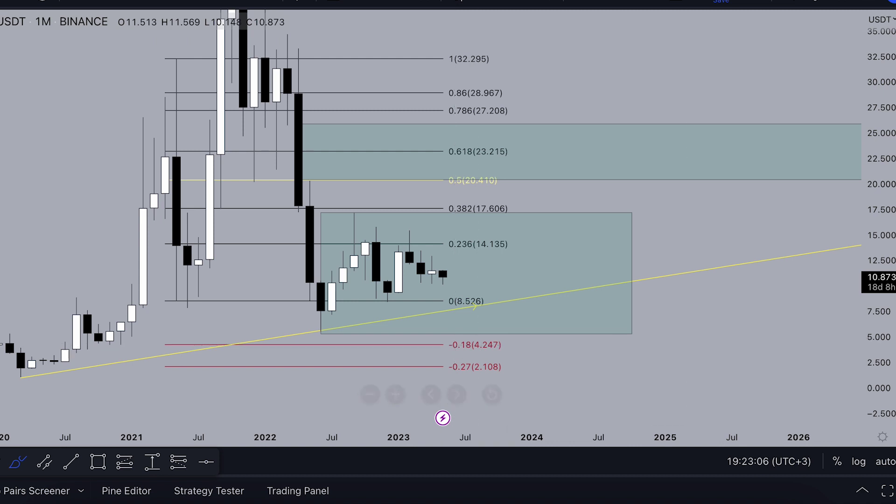
Delete the rectangle covering the trading range since June 2022
click(0, 29)
drag(89, 146, 136, 123)
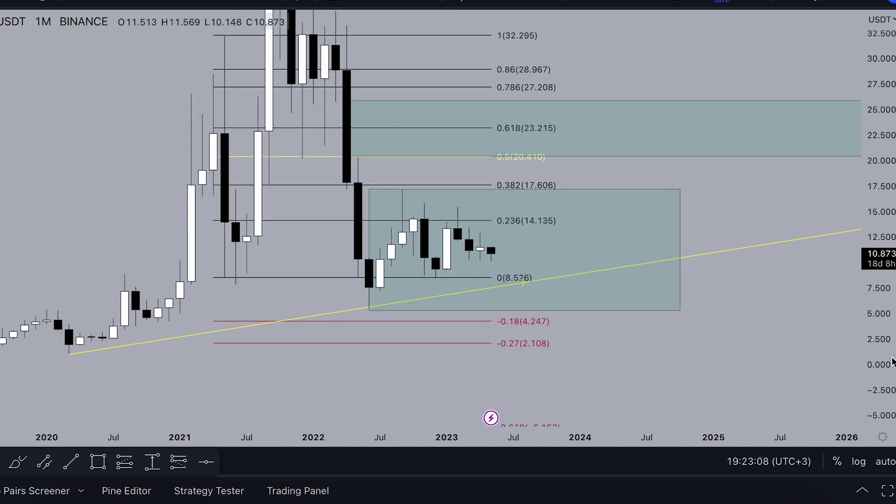
drag(893, 360, 883, 137)
drag(801, 367, 783, 165)
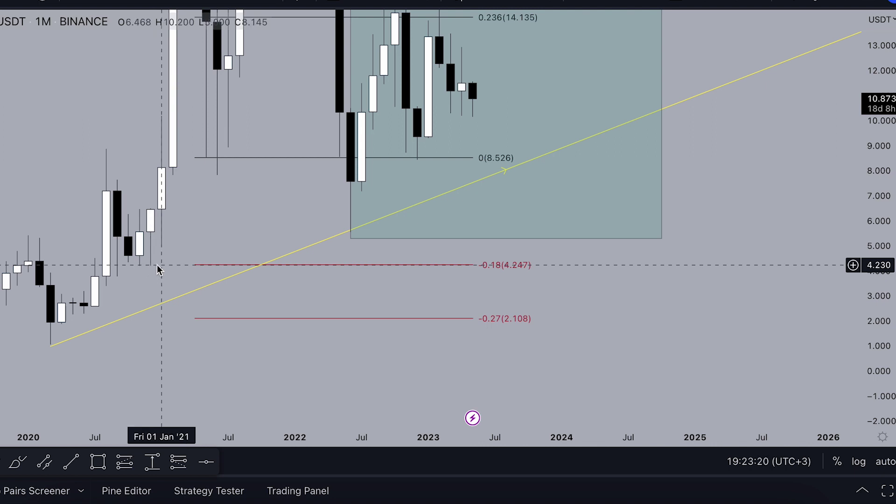
click(662, 237)
key(Delete)
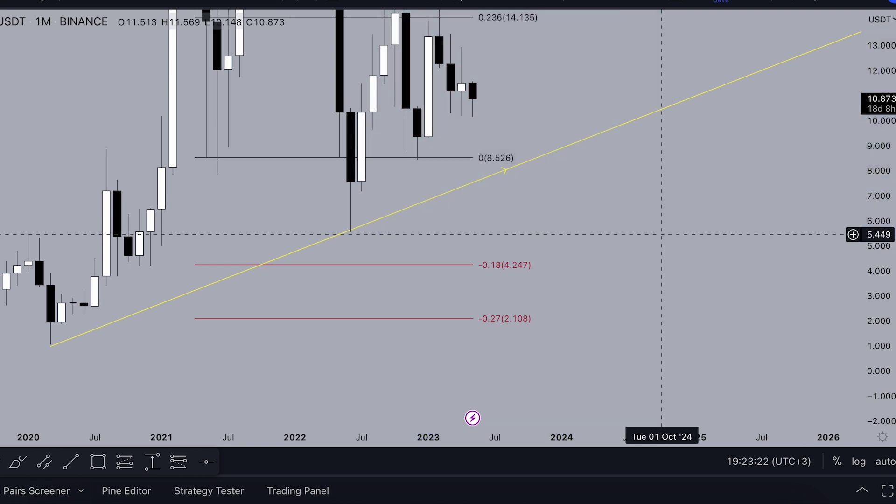
Measure the price drop from the current candle to the -0.18 Fibonacci level with the price range tool, and remove the measurement
drag(879, 186, 879, 369)
drag(794, 285, 767, 350)
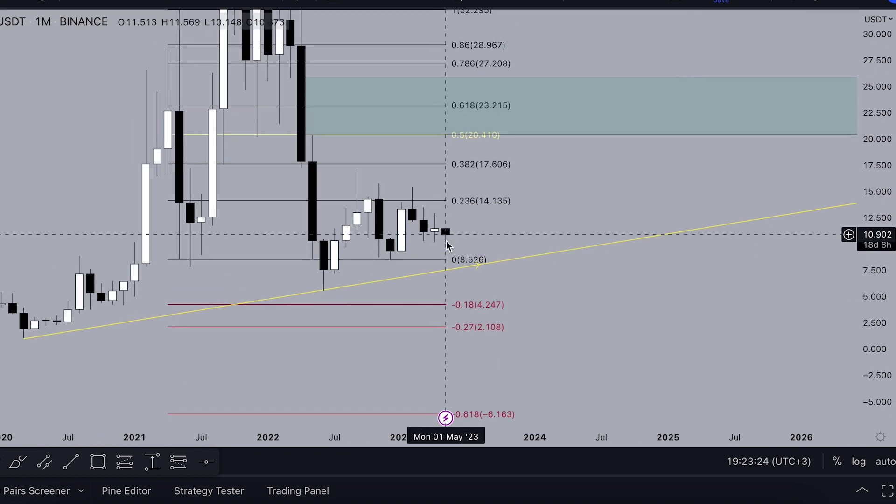
click(18, 462)
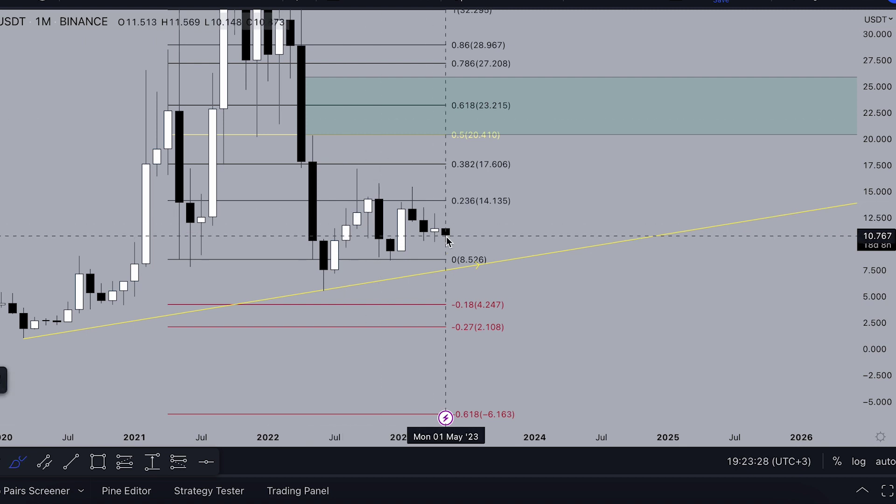
click(152, 462)
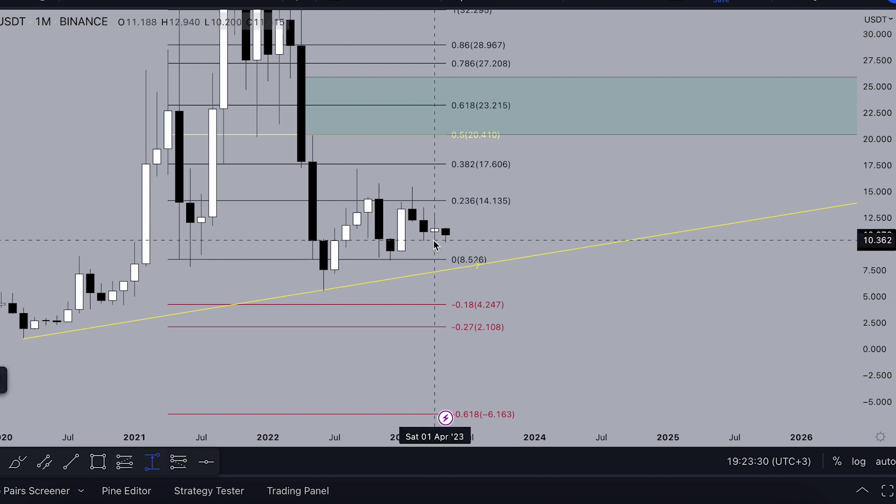
click(449, 235)
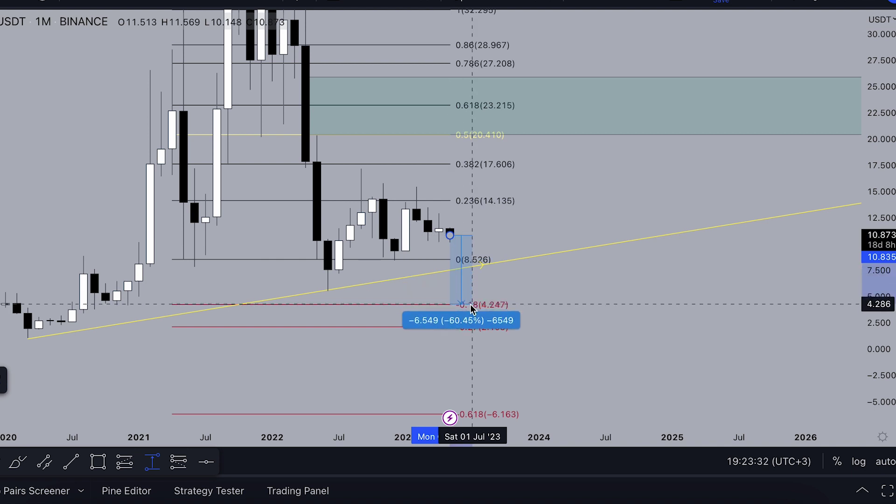
click(472, 305)
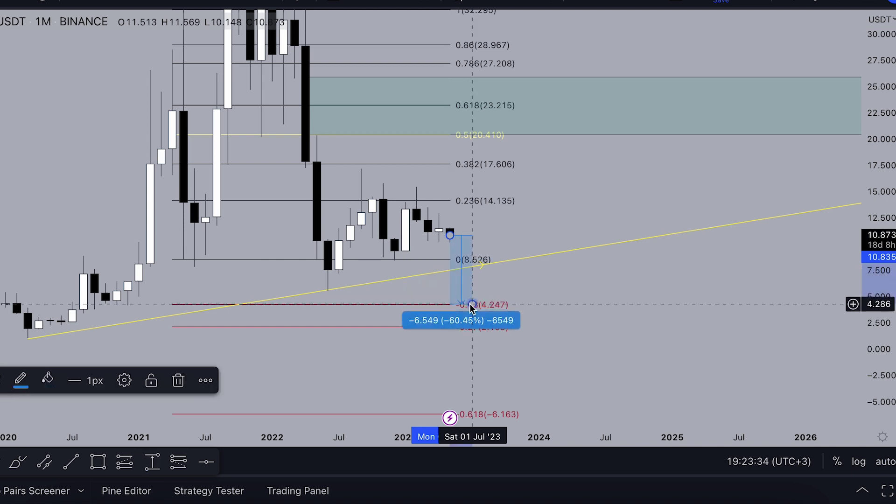
key(Delete)
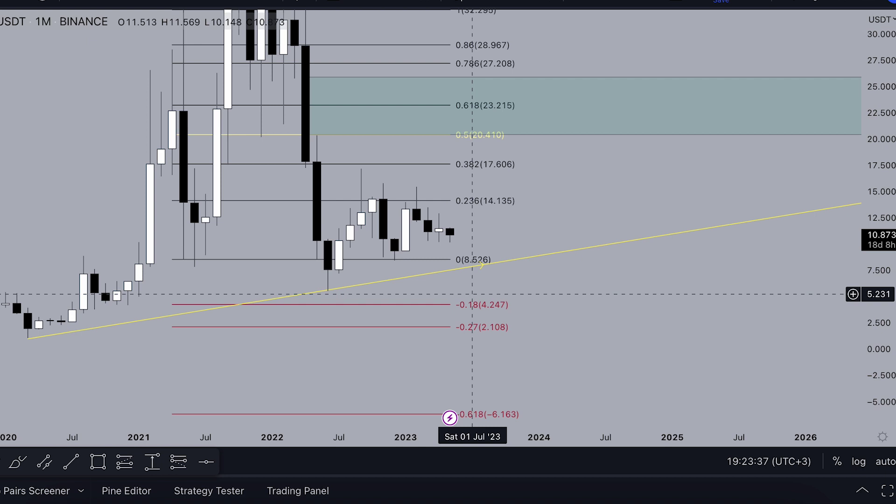
Select the yellow trendline and switch the chart to a line chart on the weekly timeframe
scroll(472, 294, down, 2)
scroll(573, 218, down, 2)
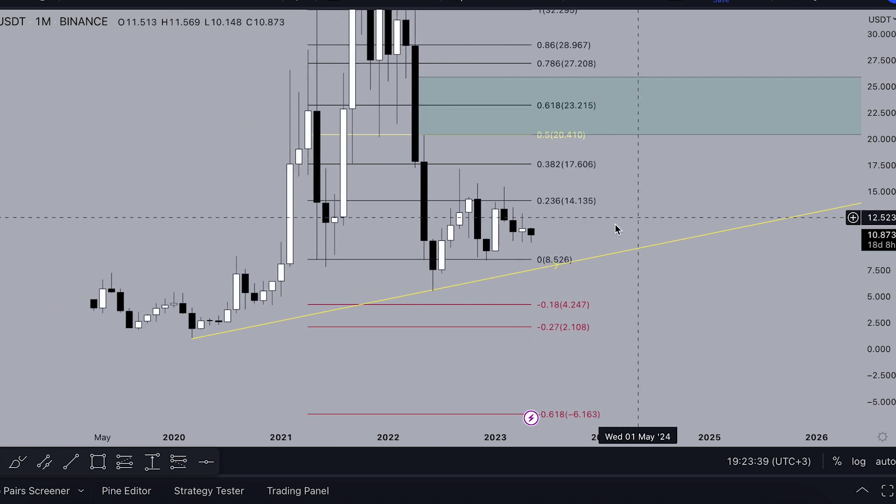
drag(871, 188, 871, 310)
drag(659, 191, 593, 253)
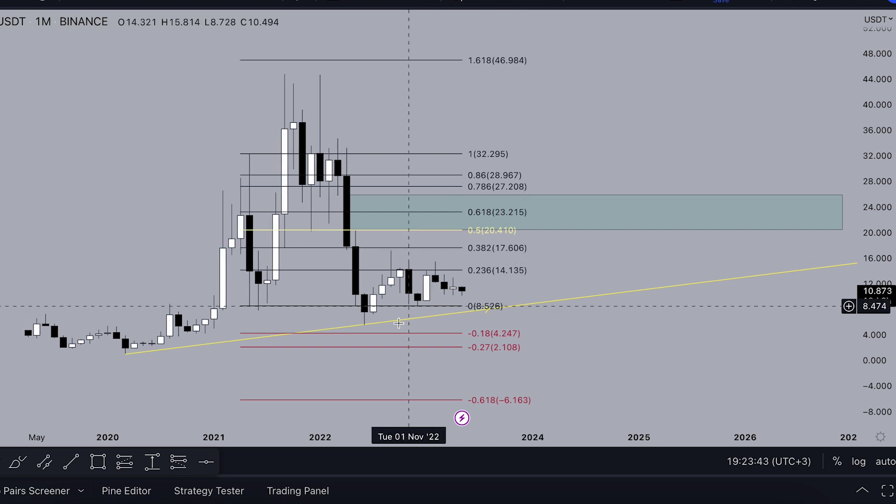
click(490, 312)
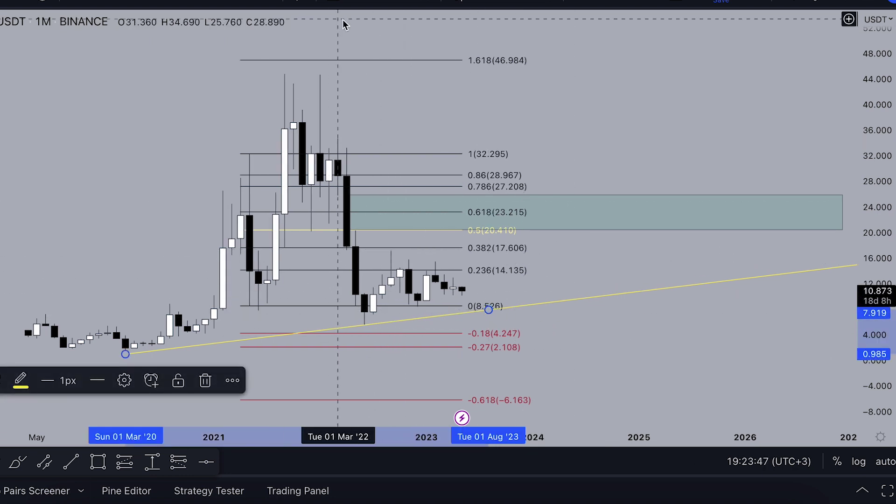
click(301, 3)
click(333, 141)
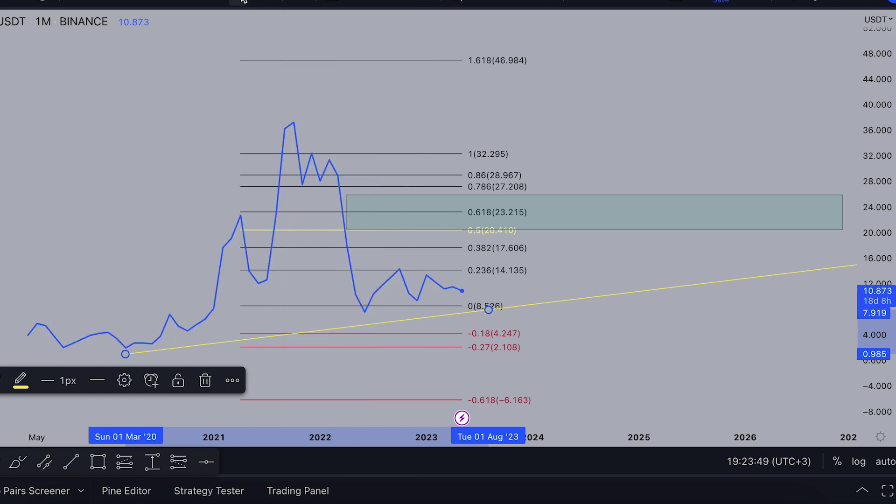
click(244, 1)
scroll(464, 111, down, 8)
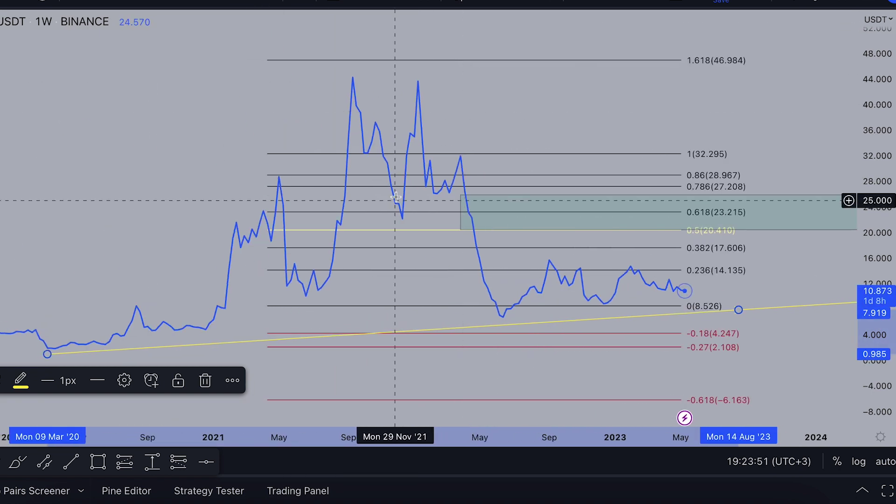
Try to fit the trendline to the weekly line's lows, raising its August 2023 end to about 9.694 and lifting its March 2020 start
drag(740, 308, 747, 300)
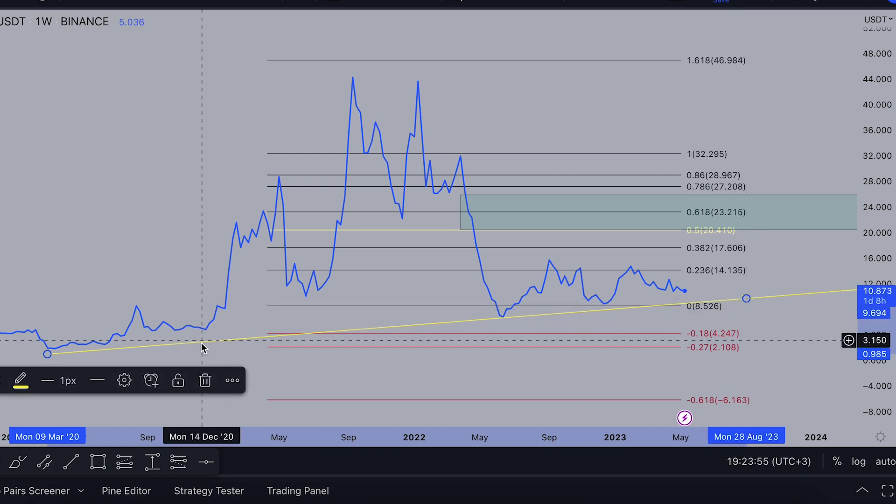
drag(47, 354, 49, 348)
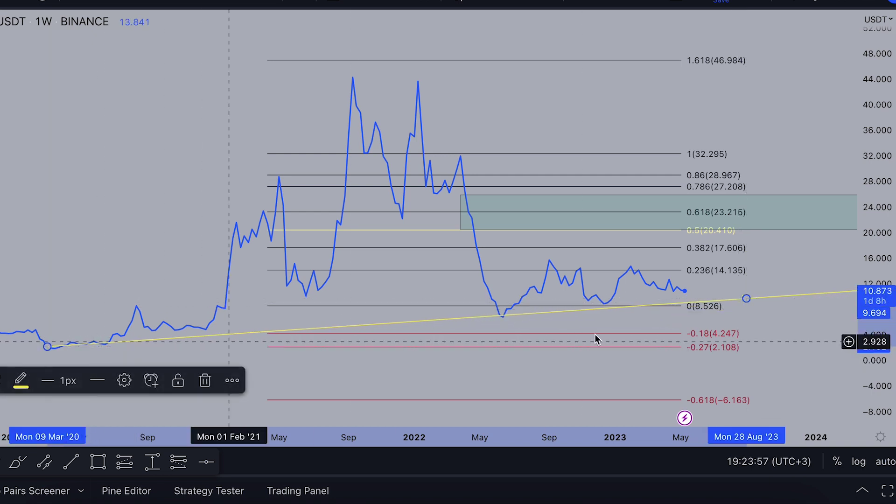
drag(747, 300, 747, 301)
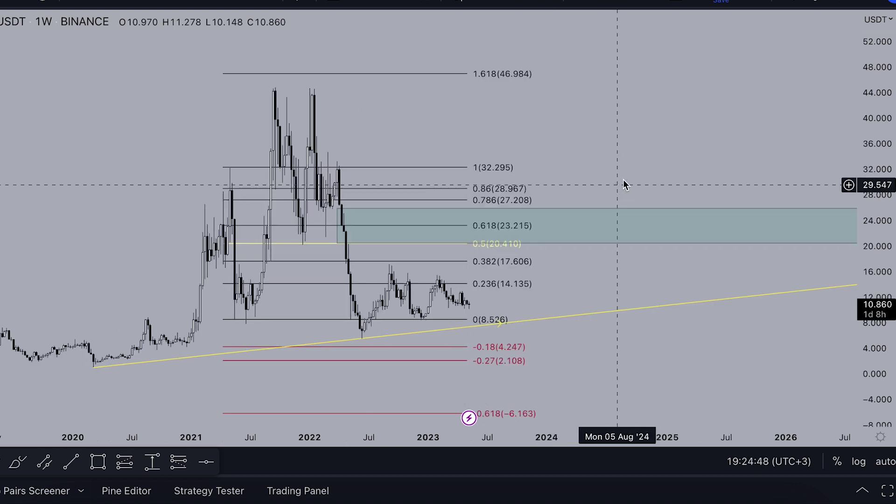
Delete the Fibonacci retracement and the green zone rectangle from the weekly chart
scroll(616, 179, right, 5)
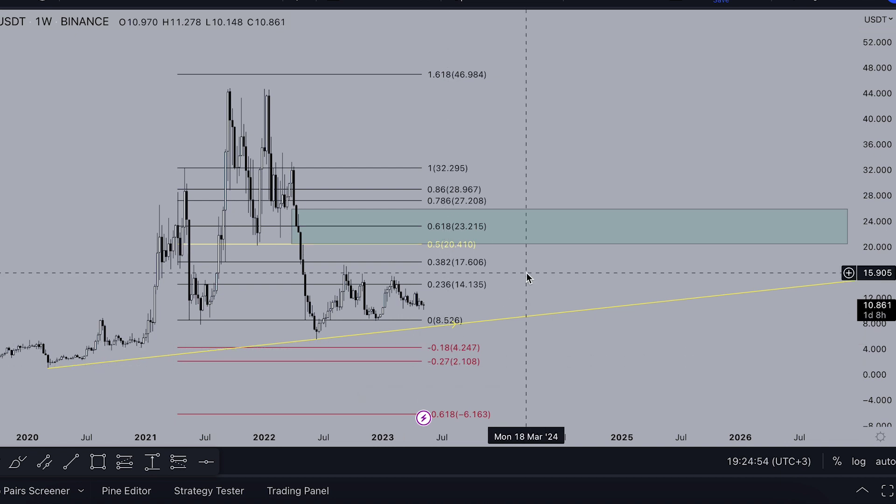
drag(527, 272, 433, 272)
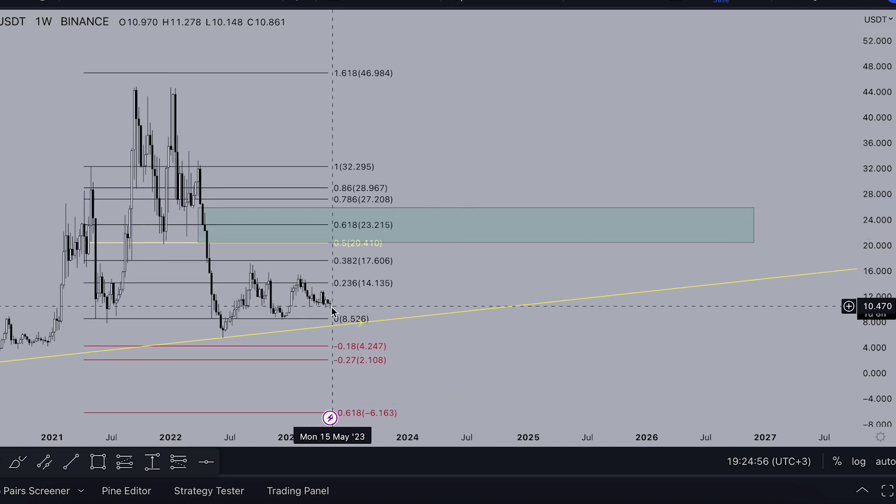
scroll(350, 307, down, 3)
scroll(368, 303, down, 1)
drag(540, 125, 600, 116)
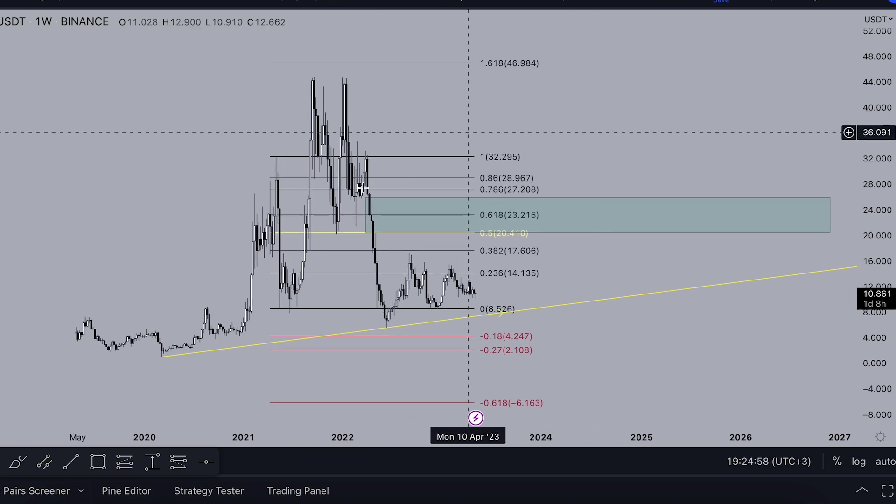
click(287, 165)
key(Delete)
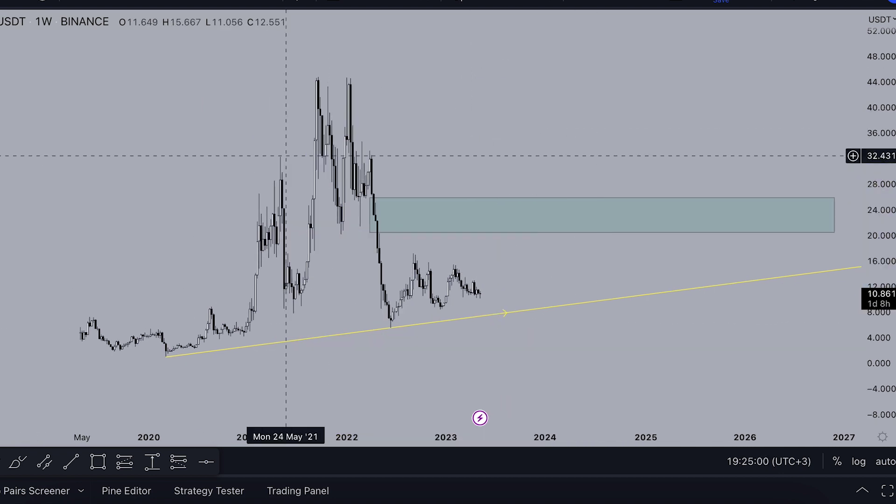
click(464, 203)
key(Delete)
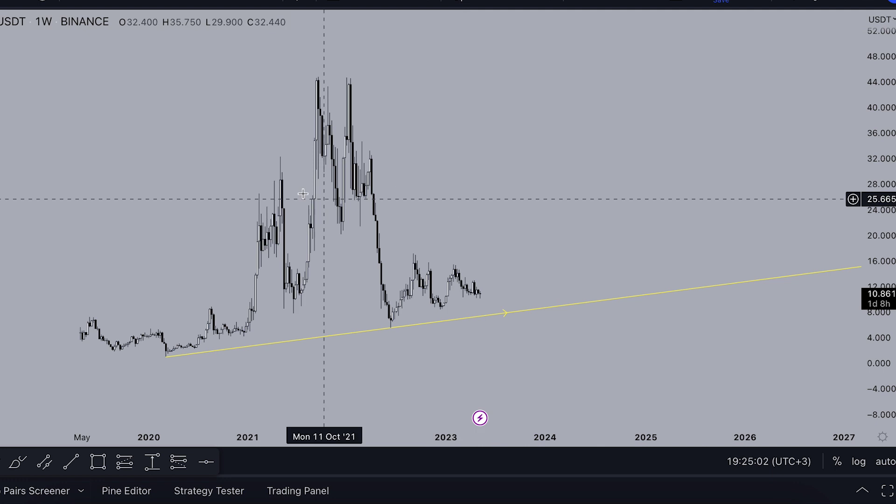
Place a Trend-Based Fib Extension from the September 2021 high at 44.853 to the December 2021 low at 20.120, projecting from about 20.009
click(1, 70)
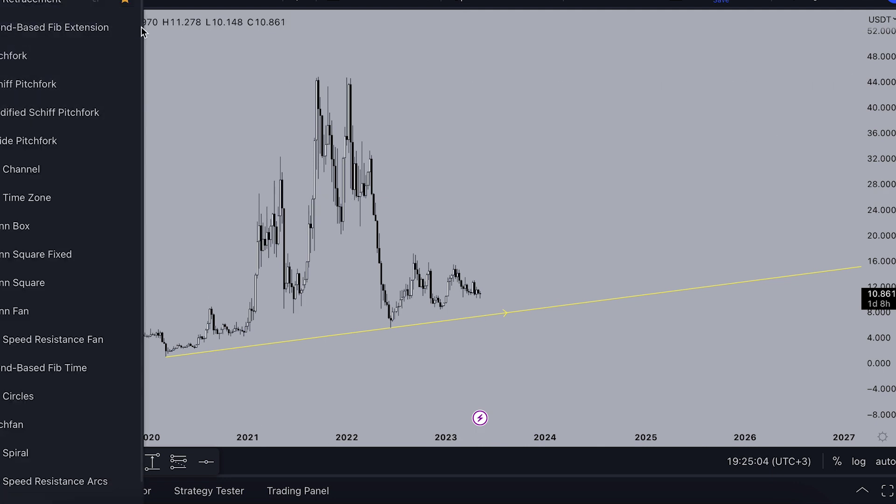
click(23, 29)
click(318, 77)
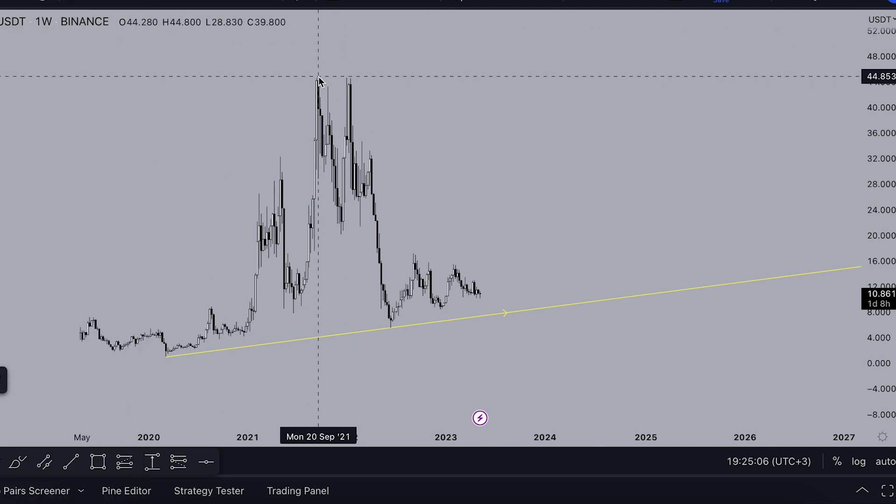
click(341, 235)
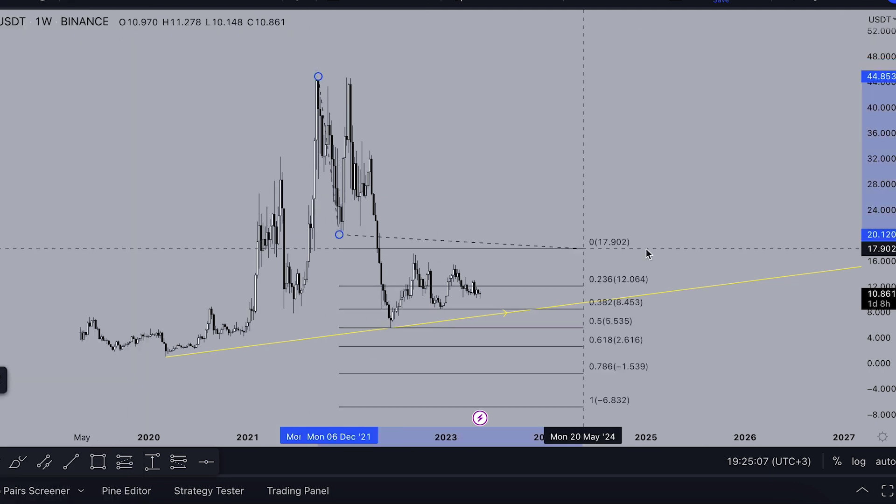
click(726, 236)
click(716, 194)
Move the Fib extension's third anchor to about 20.125 at 22 December 2025
drag(817, 197, 762, 166)
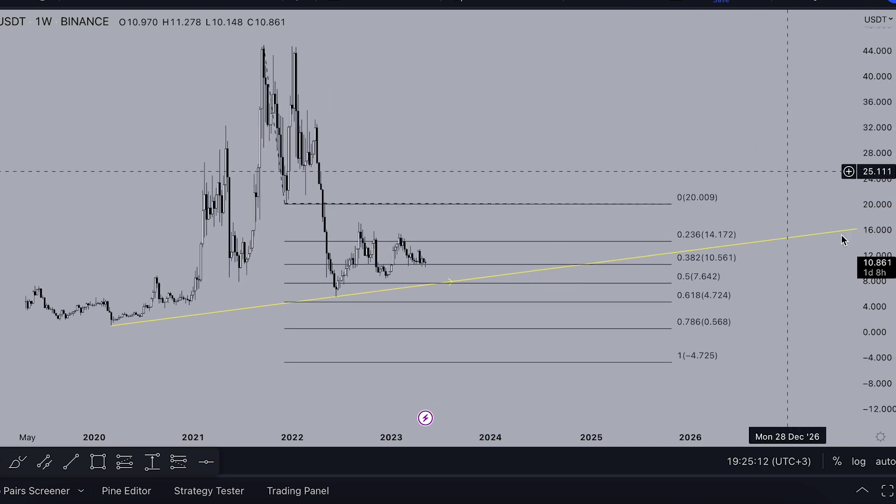
drag(887, 318, 842, 134)
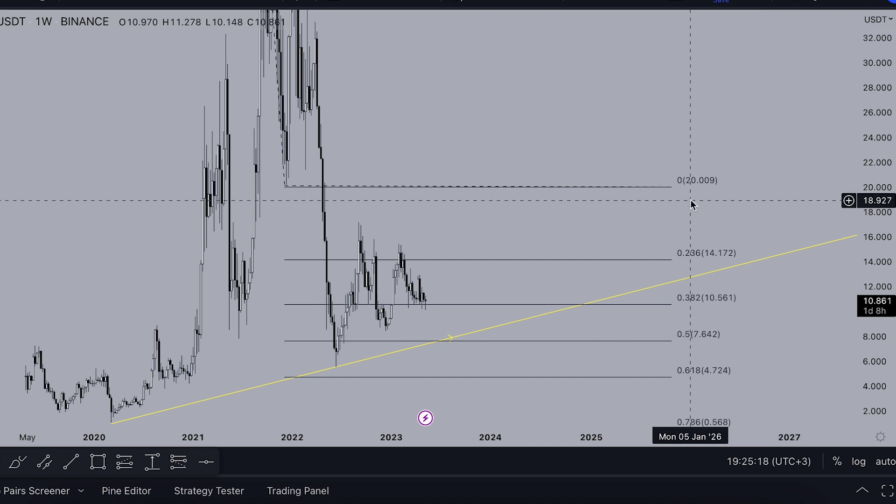
drag(674, 187, 687, 186)
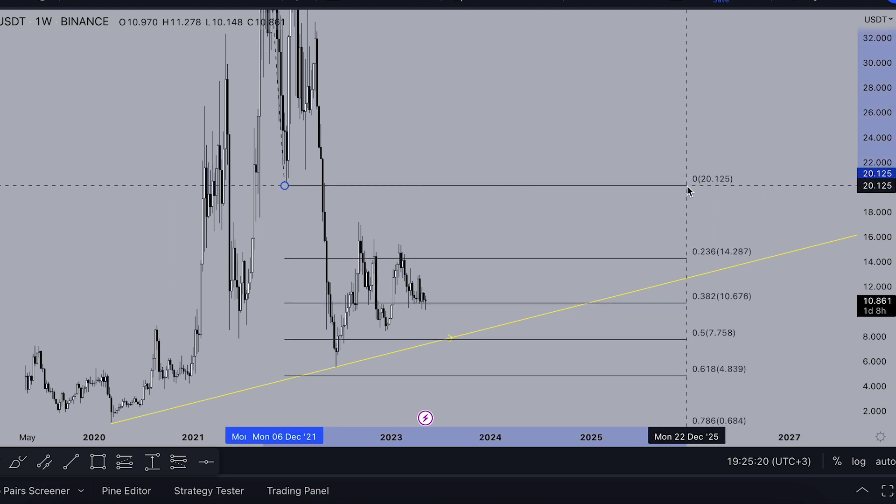
Brush a path falling from the current price to the 0.618 level, and underline the June 2022 low with a short stroke
drag(673, 144, 649, 113)
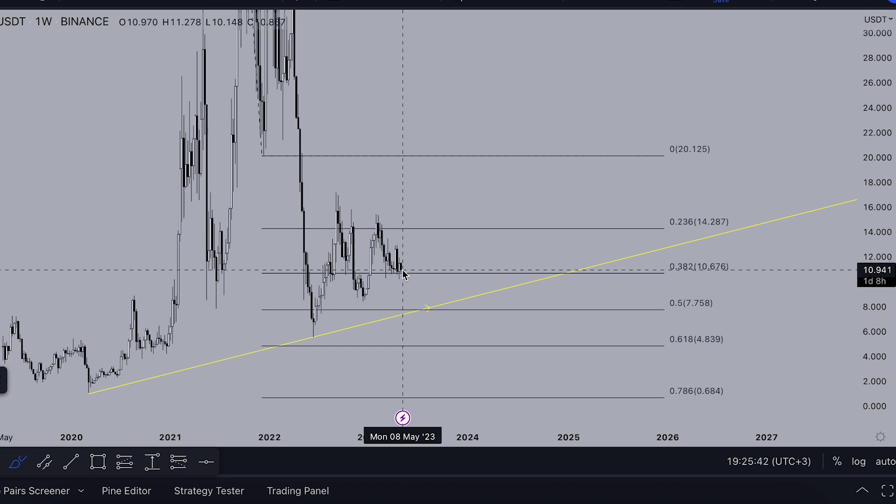
mouse_move(403, 276)
mouse_down()
mouse_move(406, 264)
mouse_move(432, 324)
mouse_move(432, 348)
mouse_up()
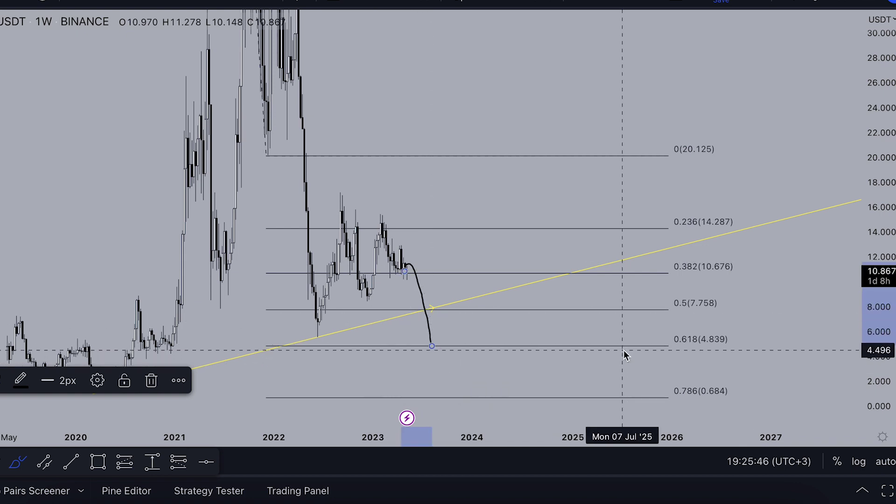
scroll(622, 351, down, 1)
drag(326, 338, 362, 333)
scroll(318, 398, down, 1)
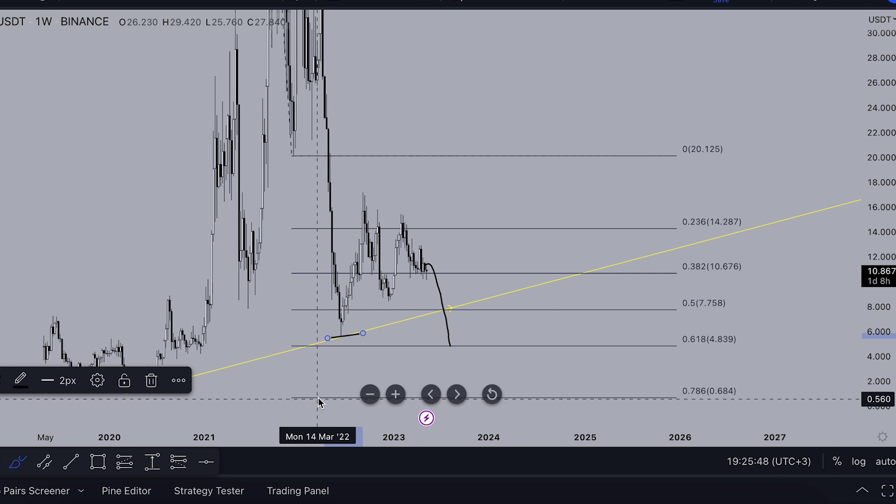
Brush a zigzag recovery from the 0.618 level to about 18.242 in December 2024, extend it upward, and undo both strokes
scroll(319, 397, down, 1)
mouse_move(467, 343)
mouse_down()
mouse_move(488, 276)
mouse_move(493, 290)
mouse_move(529, 287)
mouse_move(590, 179)
mouse_up()
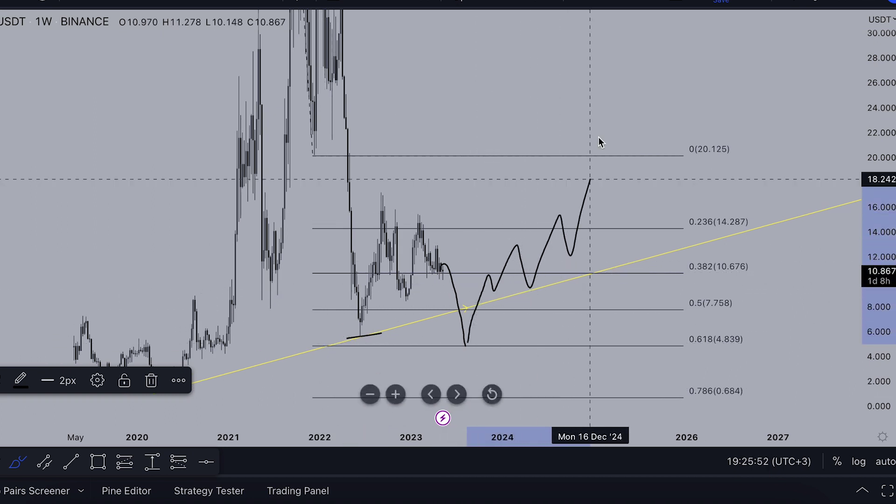
drag(598, 136, 645, 60)
click(581, 1)
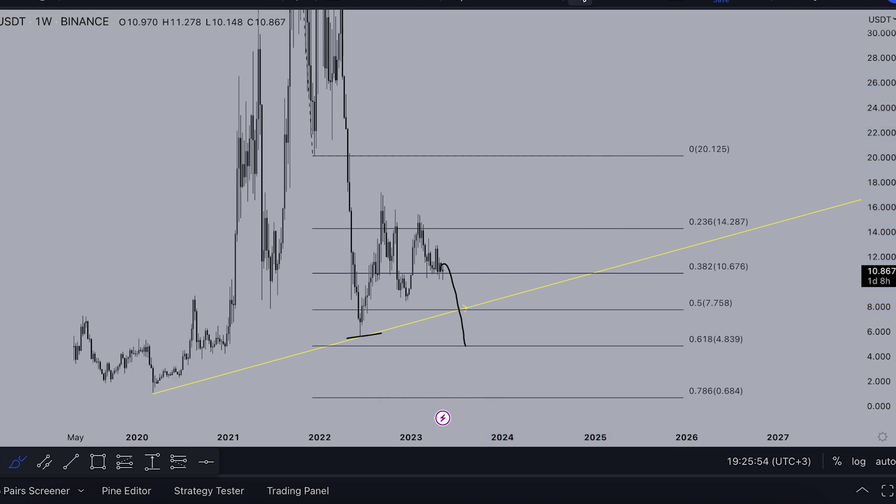
Delete the falling brush path and the short stroke under the June 2022 low
scroll(771, 234, down, 2)
drag(869, 236, 871, 301)
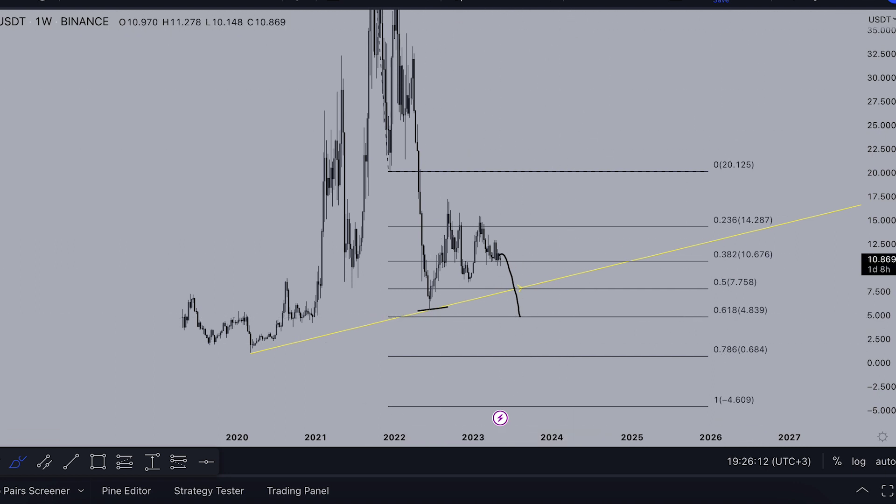
click(521, 318)
key(Delete)
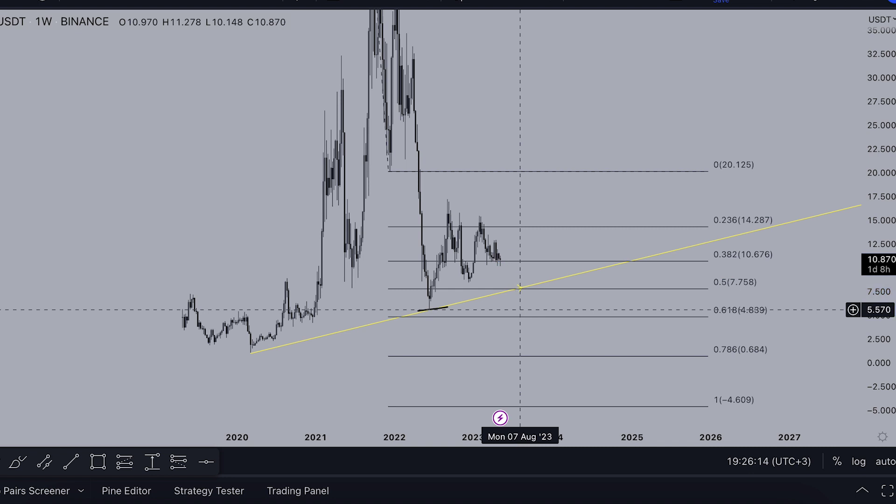
click(426, 309)
key(Delete)
Brush a path from the current price dipping to the trendline, peaking near 24 in late 2024 and falling into 2026, with a horizontal line at the peak
scroll(426, 310, down, 2)
drag(593, 191, 330, 234)
click(0, 122)
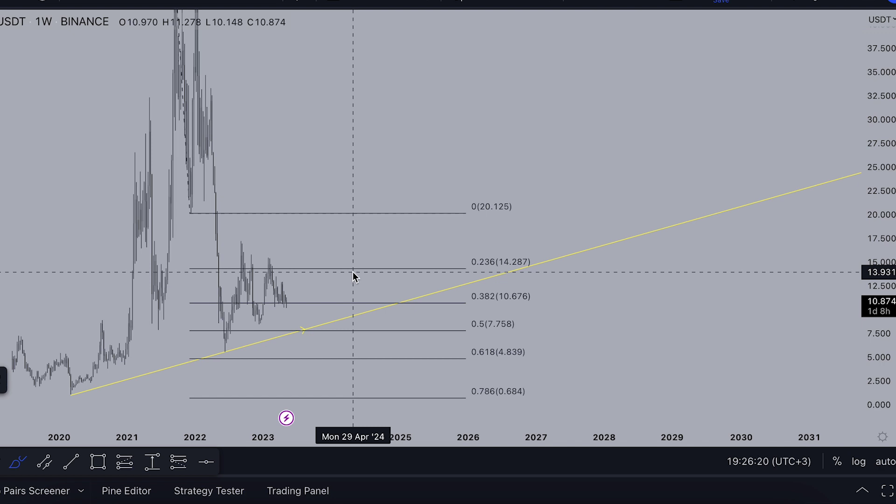
mouse_move(287, 304)
mouse_down()
mouse_move(296, 334)
mouse_move(346, 273)
mouse_move(398, 174)
mouse_up()
drag(209, 177, 424, 178)
mouse_move(389, 179)
mouse_down()
mouse_move(397, 175)
mouse_move(418, 233)
mouse_move(470, 301)
mouse_move(481, 347)
mouse_up()
Brush a long descending curve from the 2021 high to near zero around 2029, and undo it
drag(870, 120, 851, 342)
drag(166, 122, 665, 294)
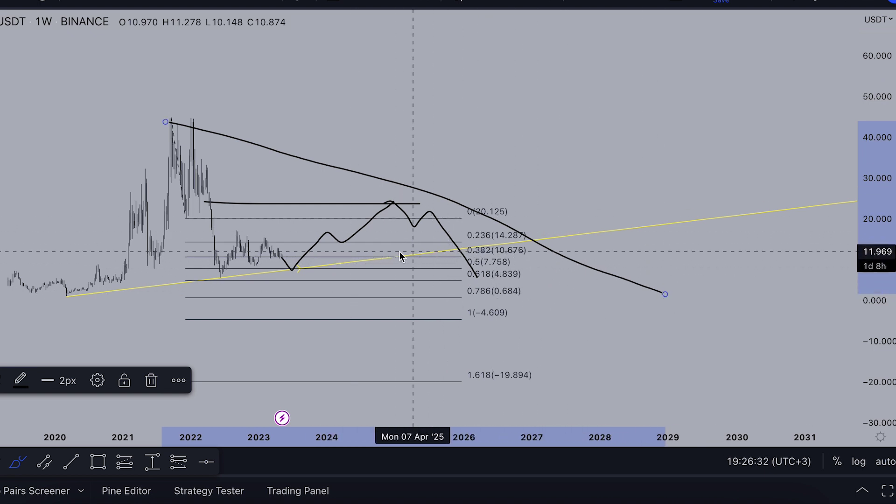
click(576, 2)
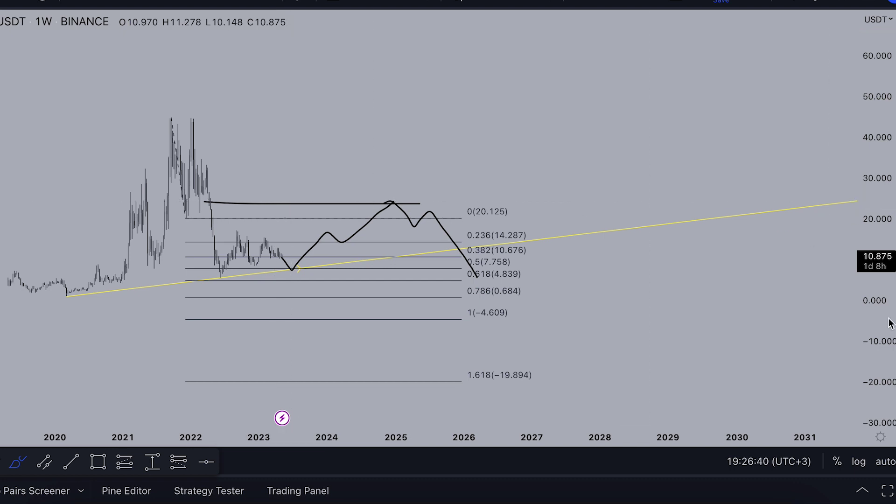
Remove the brushed future price path and the horizontal brush stroke at its peak near 24
drag(889, 319, 888, 199)
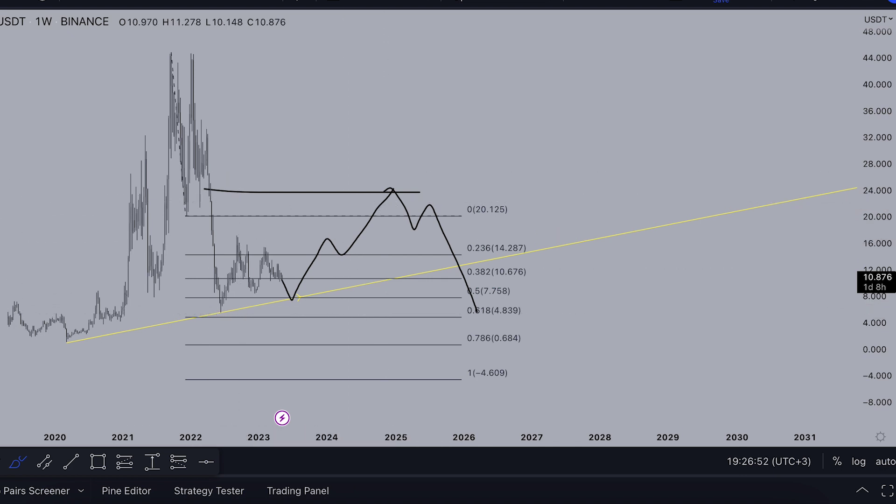
click(0, 28)
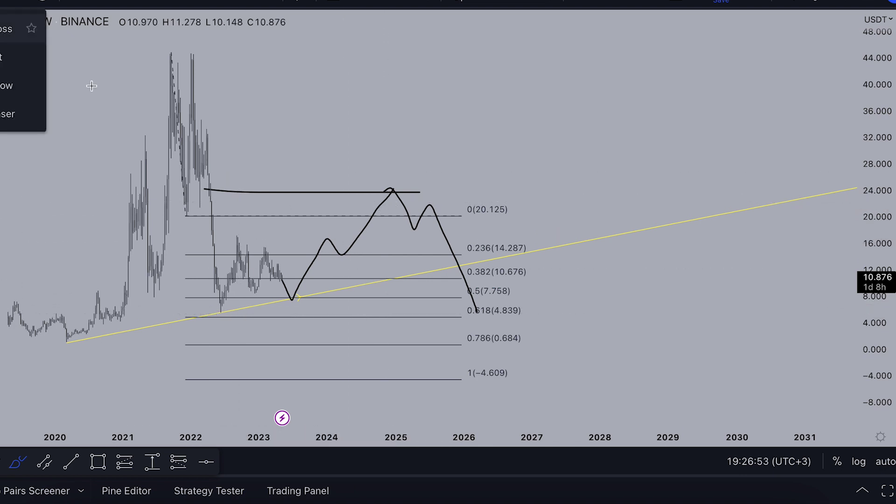
click(393, 192)
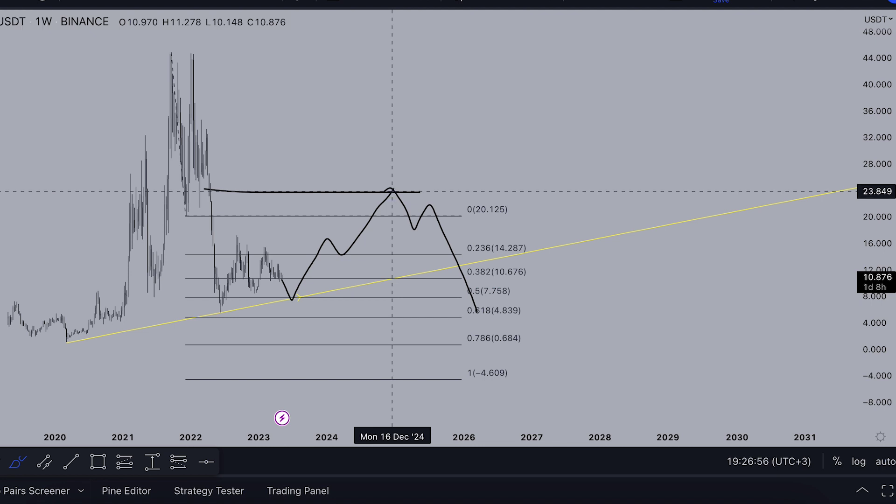
click(392, 192)
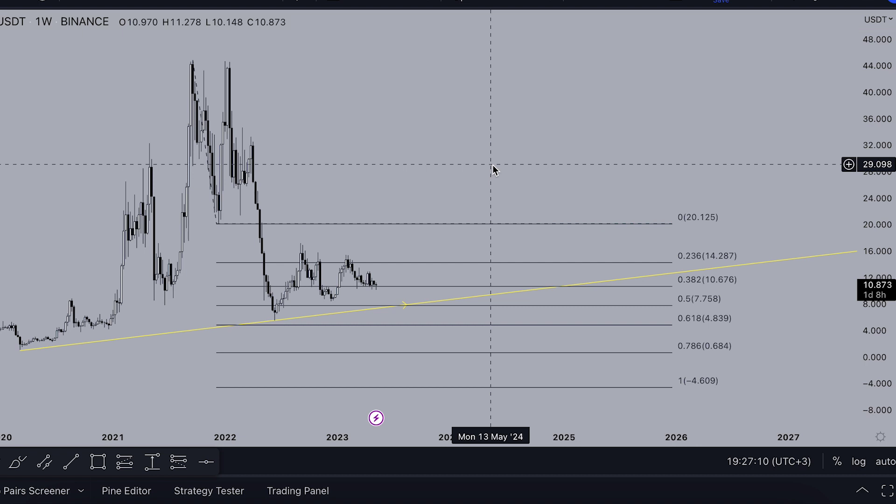
Delete the Fibonacci levels that start from the 2021 high
scroll(492, 164, down, 2)
scroll(466, 187, right, 3)
click(422, 221)
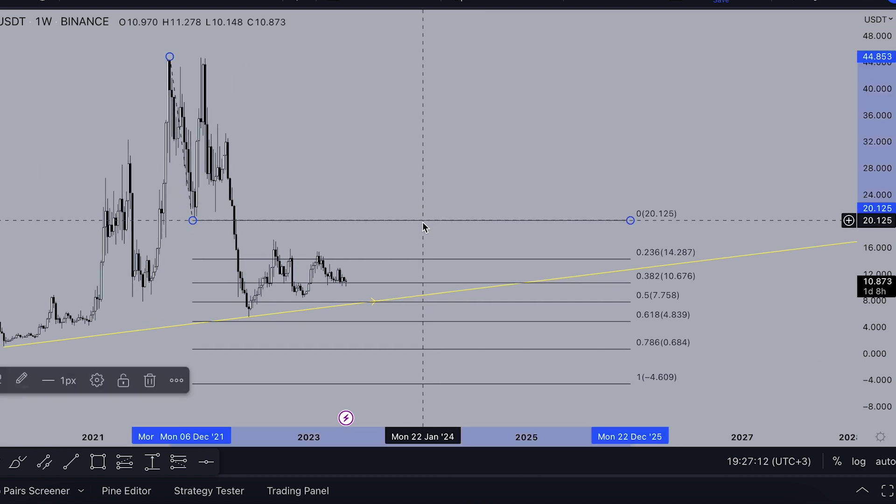
key(Delete)
Add the invite-only Crypto4light ADZ indicator in a pane below the weekly price chart
drag(422, 222, 549, 230)
scroll(627, 171, down, 2)
scroll(812, 193, up, 1)
drag(404, 150, 554, 136)
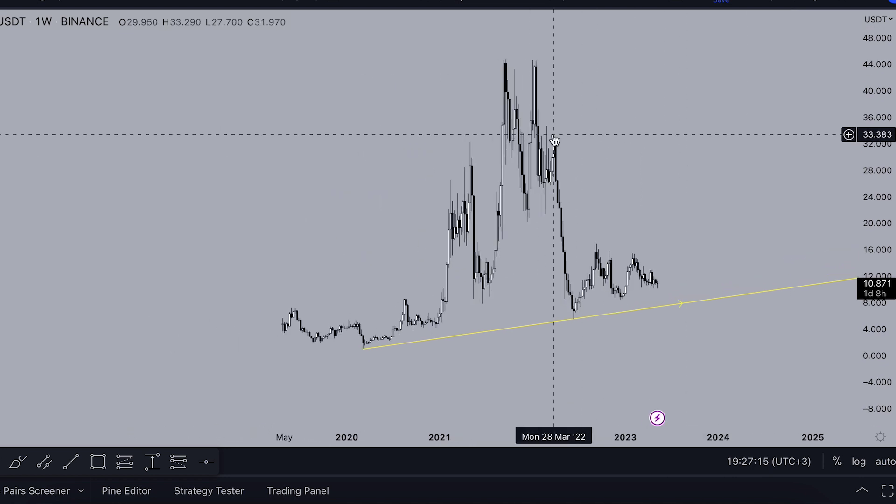
click(353, 1)
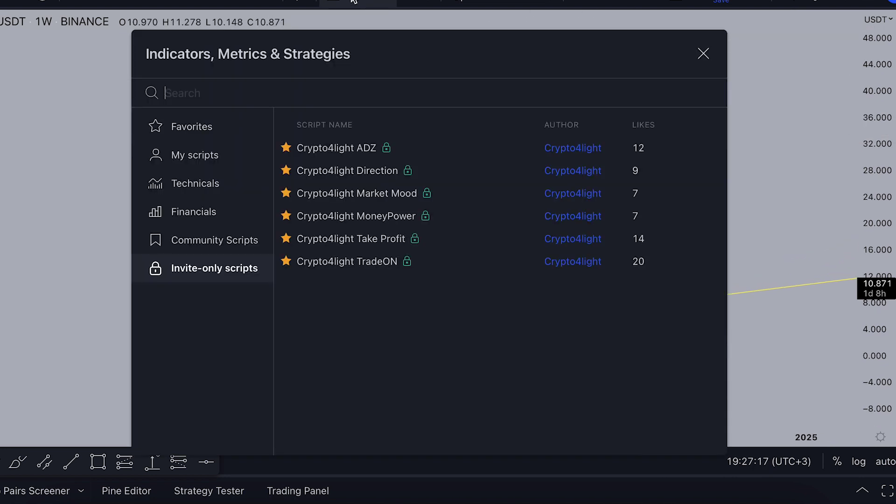
click(379, 149)
click(703, 54)
scroll(680, 101, up, 3)
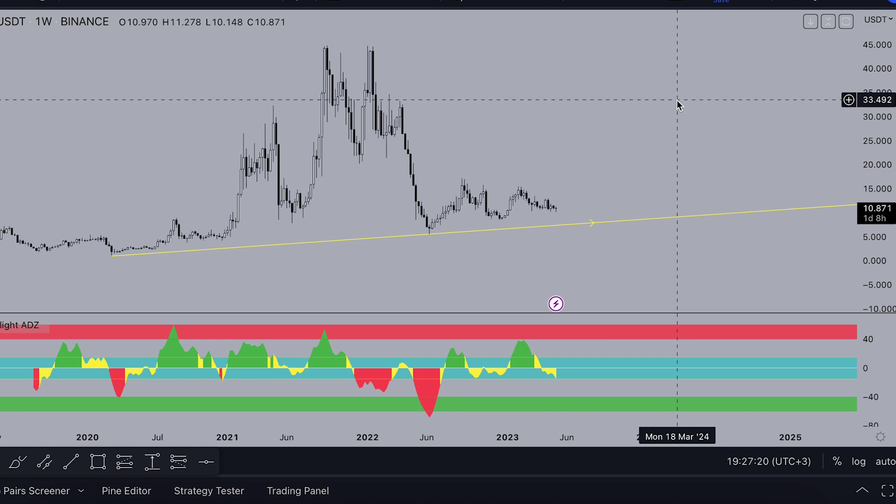
Brush a short falling stroke from the current price through the yellow trendline to about 5 in June 2023
scroll(555, 118, up, 2)
click(1, 105)
scroll(405, 245, down, 1)
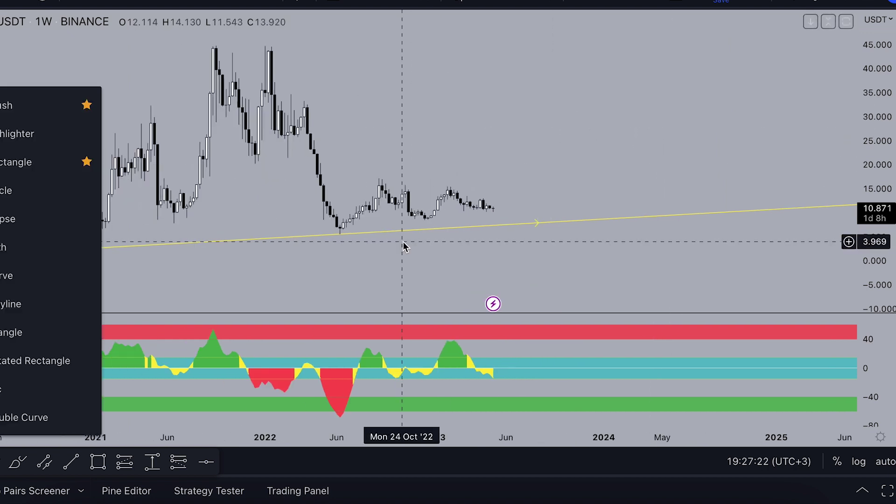
click(28, 106)
scroll(478, 288, down, 3)
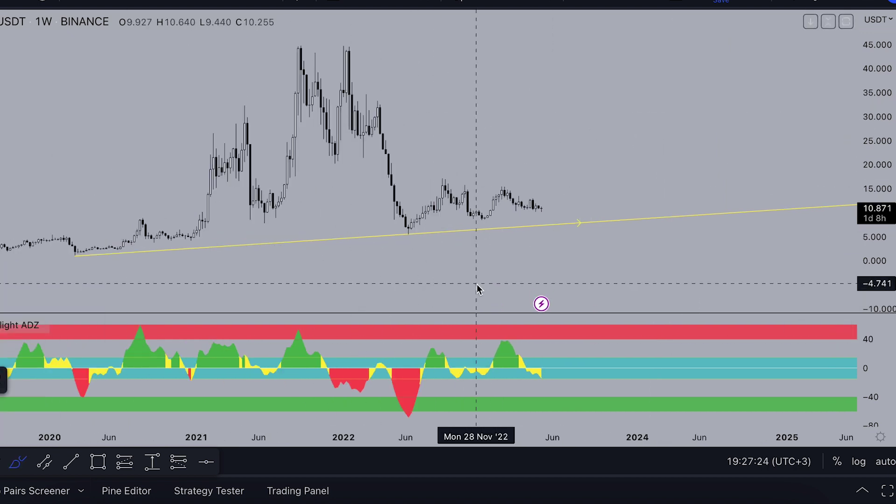
scroll(540, 267, down, 1)
scroll(541, 267, left, 1)
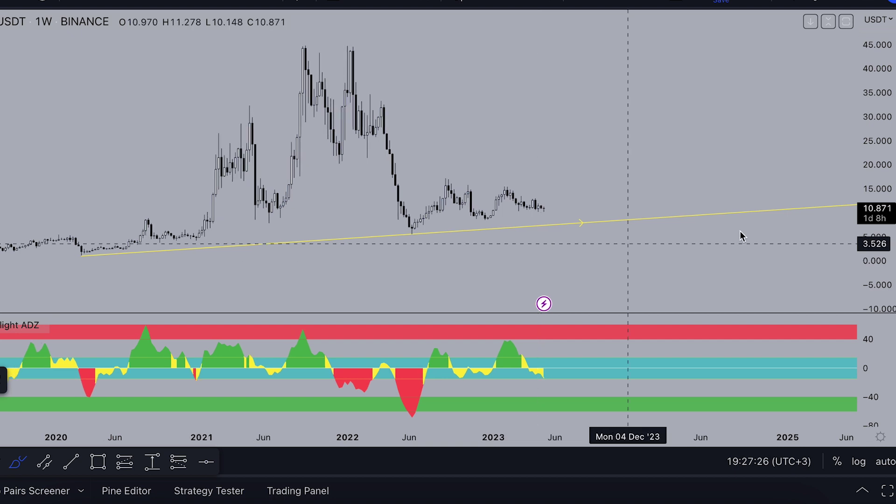
mouse_move(882, 258)
mouse_down()
mouse_move(885, 200)
mouse_move(879, 217)
mouse_up()
drag(543, 216, 562, 255)
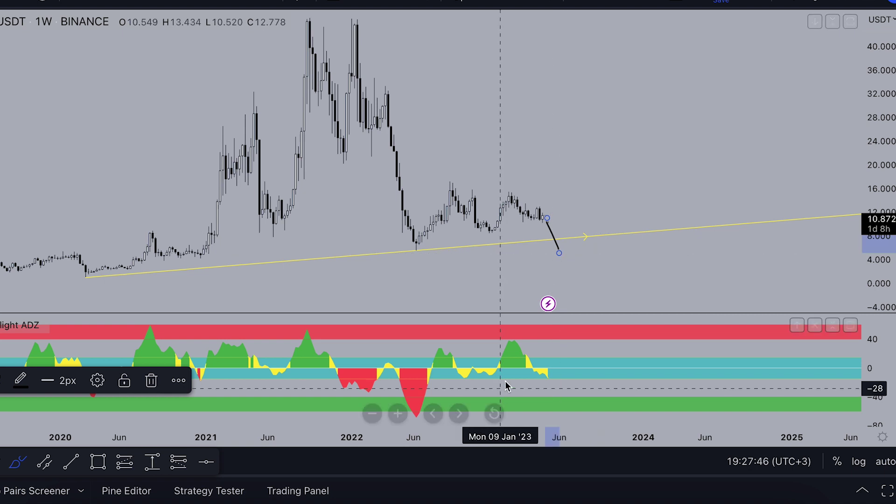
Brush a rising line from the ADZ's June 2022 trough and a falling line from the matching price low, and delete all brush strokes
mouse_move(415, 419)
mouse_down()
mouse_move(516, 378)
mouse_move(610, 363)
mouse_up()
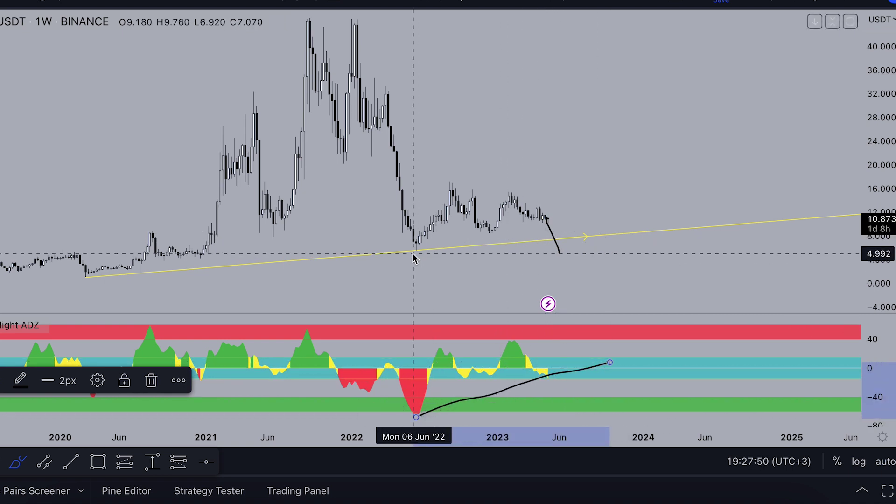
drag(414, 248, 649, 267)
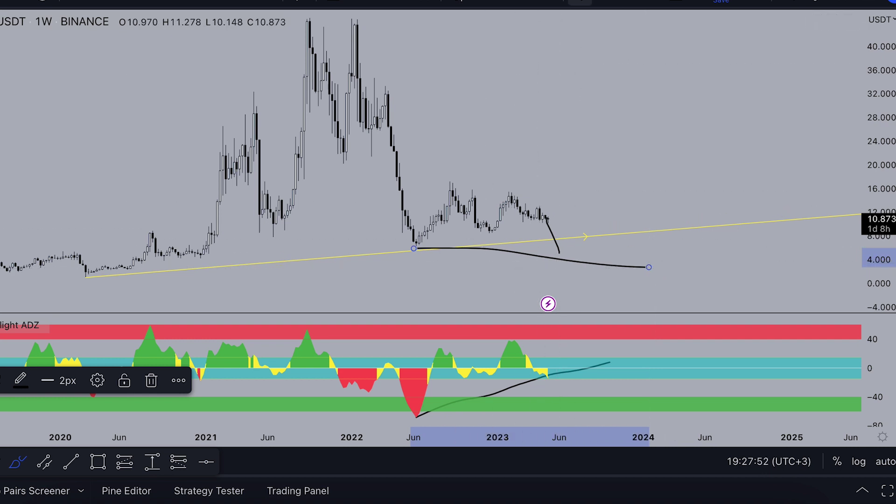
key(Delete)
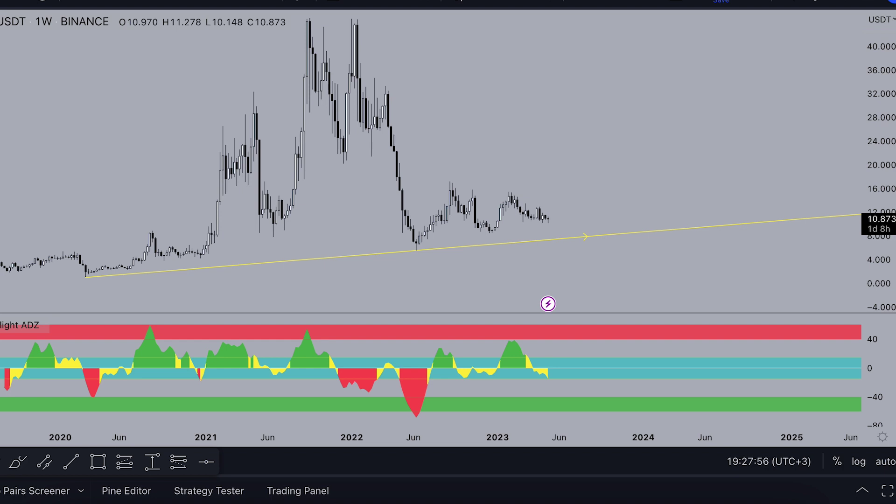
Switch to the monthly timeframe and brush a stepped rising path from the current price to about 37 in late 2024
scroll(161, 21, down, 1)
click(259, 3)
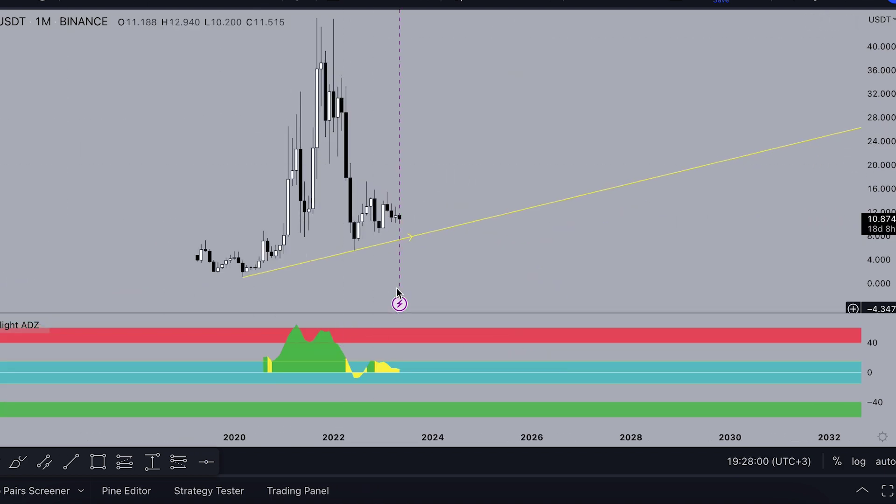
drag(892, 191, 891, 267)
mouse_move(576, 108)
mouse_down()
mouse_move(584, 166)
mouse_move(576, 162)
mouse_up()
click(1, 109)
drag(404, 251, 469, 165)
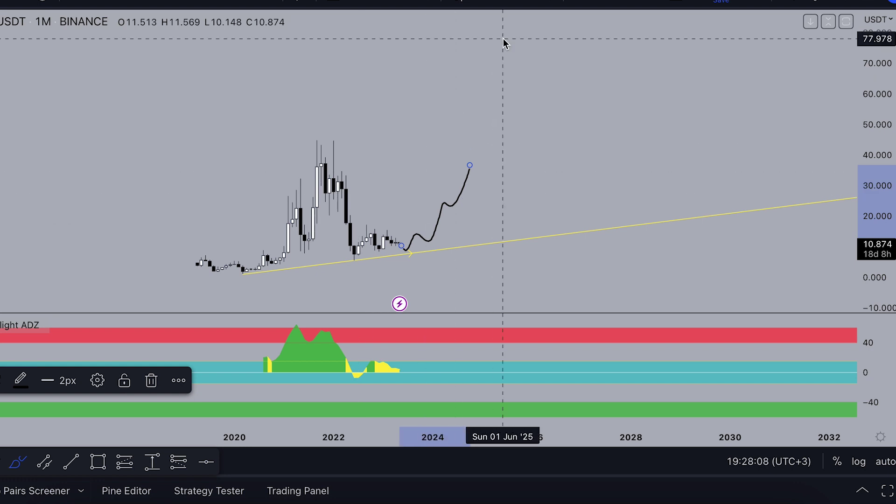
Draw a falling trendline in the ADZ pane from the April 2021 peak at 66 to 16 in August 2027
key(alt+t)
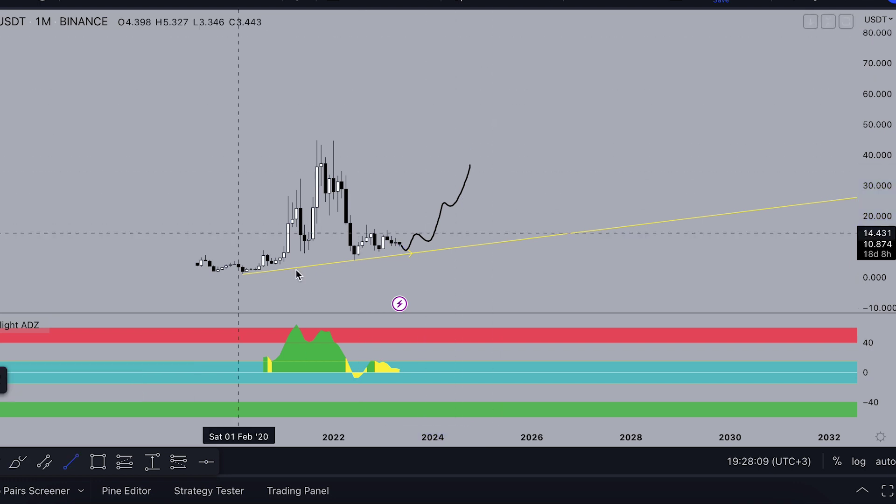
click(297, 328)
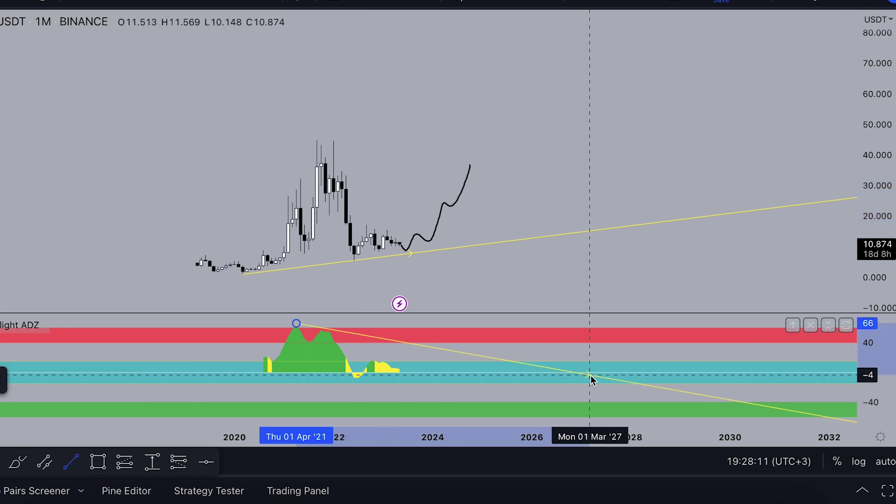
click(611, 361)
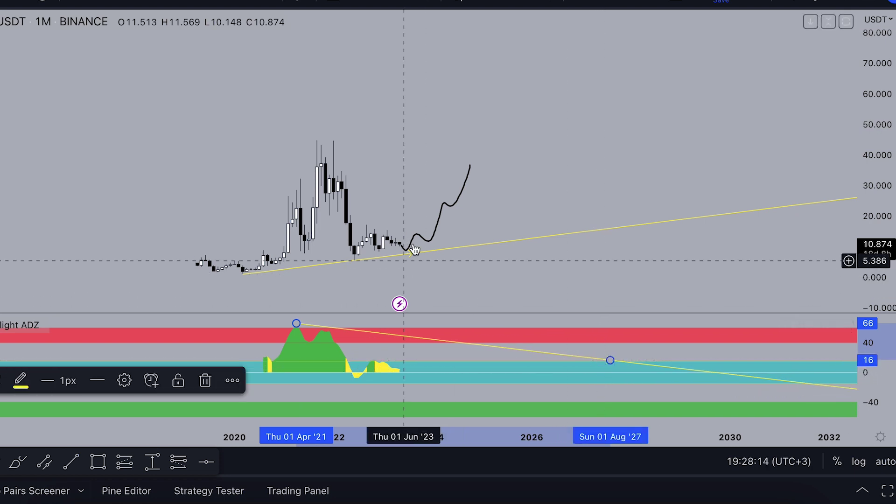
Delete the rising price path and brush a two-peaked wave in the ADZ pane from the current value to August 2025
click(430, 239)
key(Delete)
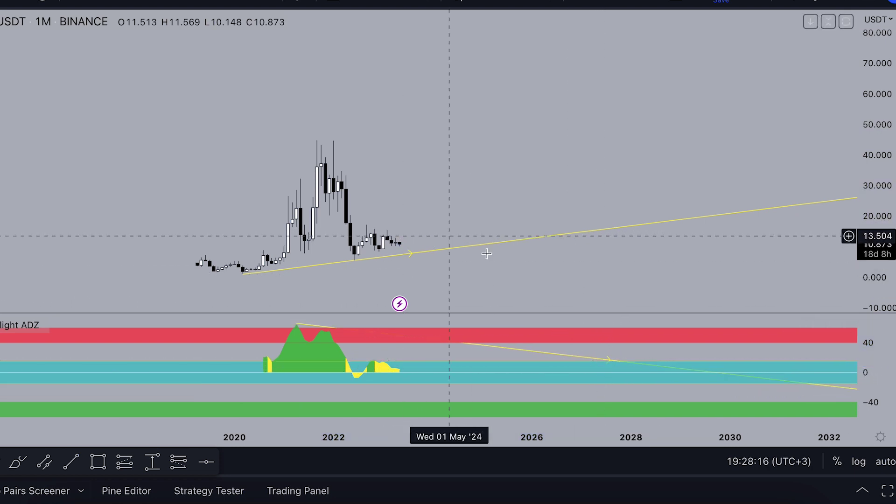
click(18, 462)
drag(400, 369, 412, 346)
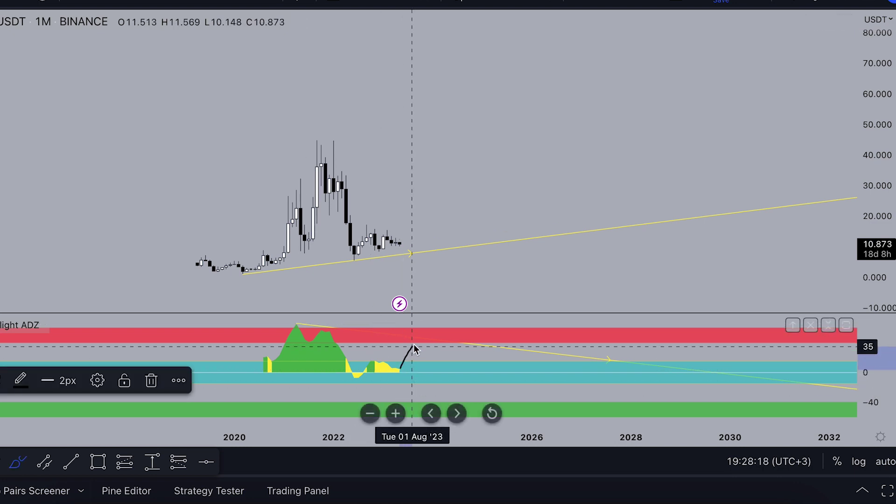
drag(452, 373, 488, 352)
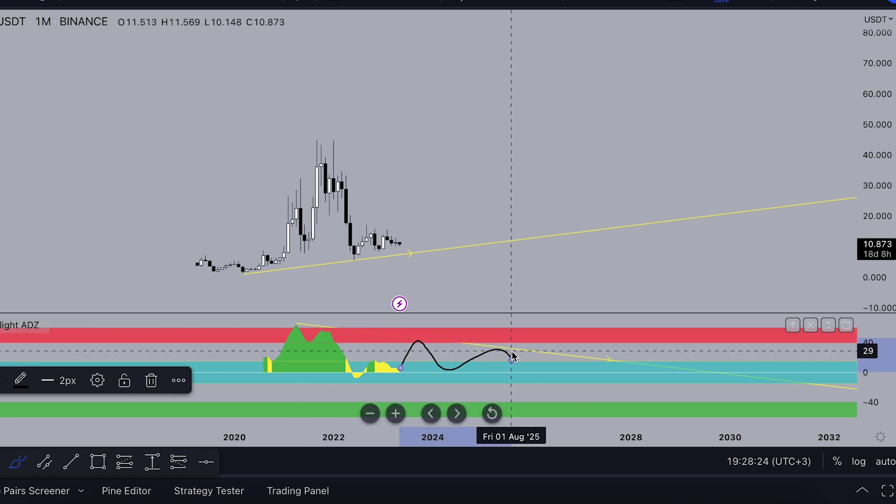
Brush a stepped price rise to about 62 in May 2026, and remove it with the ADZ wave and ADZ trendline
mouse_move(403, 246)
mouse_down()
mouse_move(438, 191)
mouse_move(549, 92)
mouse_up()
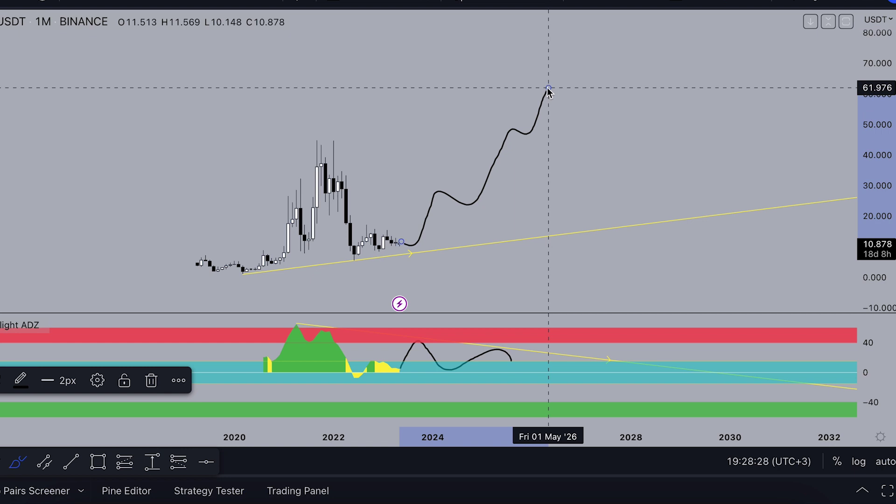
click(588, 2)
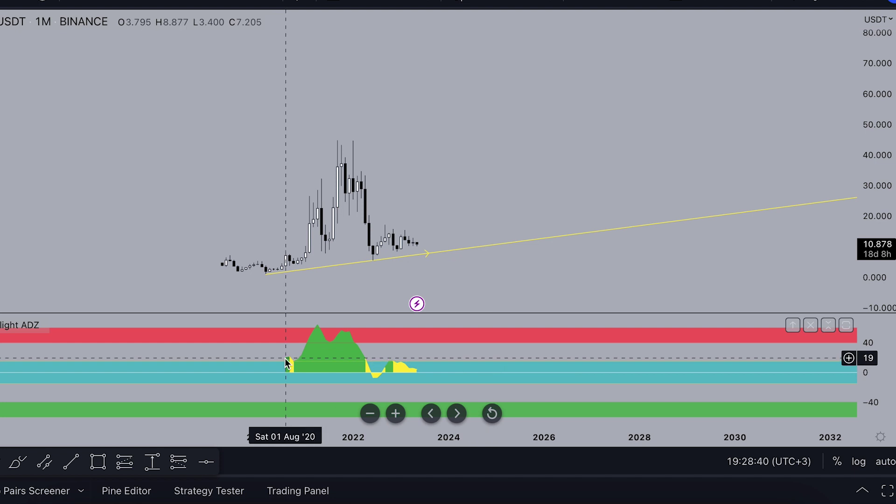
Switch the chart back to the weekly timeframe and view the ADZ trough of June 2022
scroll(373, 358, up, 1)
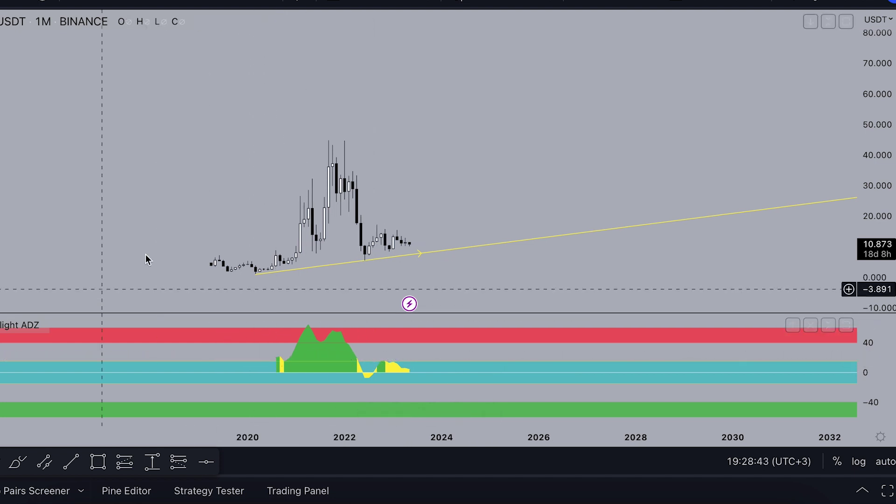
click(245, 1)
scroll(425, 226, down, 4)
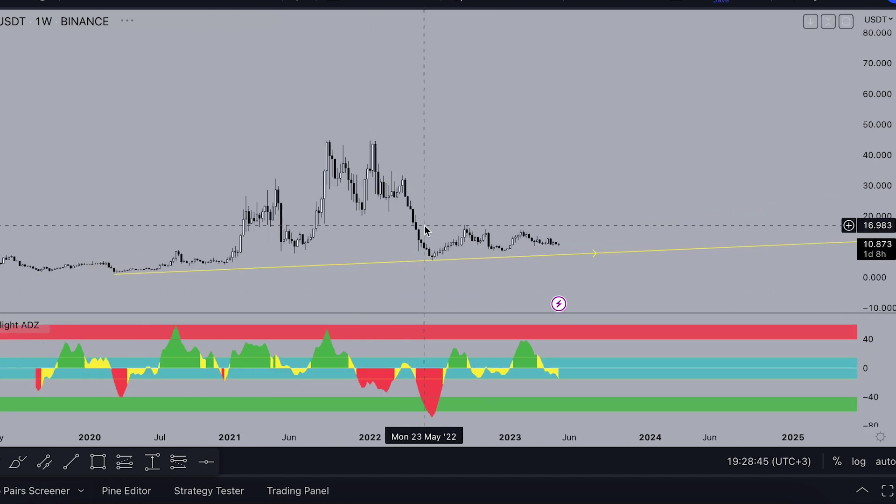
scroll(425, 226, up, 1)
scroll(475, 268, down, 1)
scroll(280, 243, down, 1)
scroll(335, 223, up, 5)
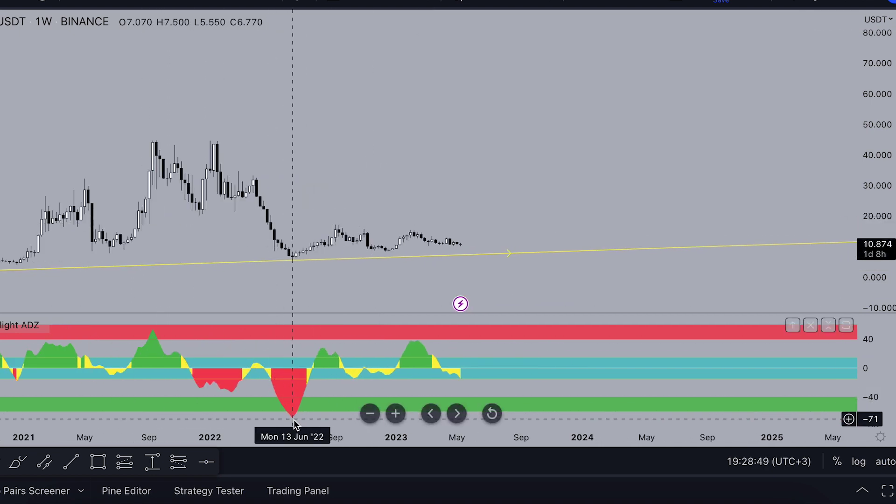
Examine the June 2022 low against the yellow trendline up close, and the full weekly price history along it
drag(321, 187, 336, 174)
drag(877, 277, 877, 74)
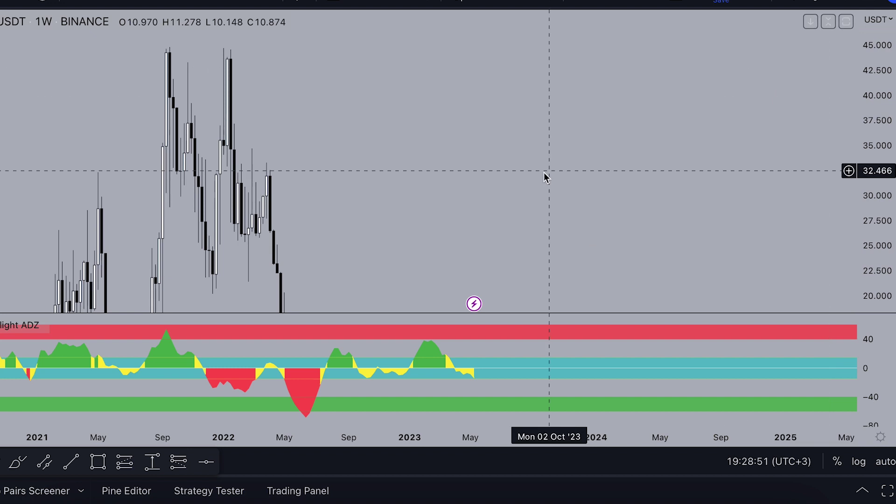
drag(545, 234, 582, 48)
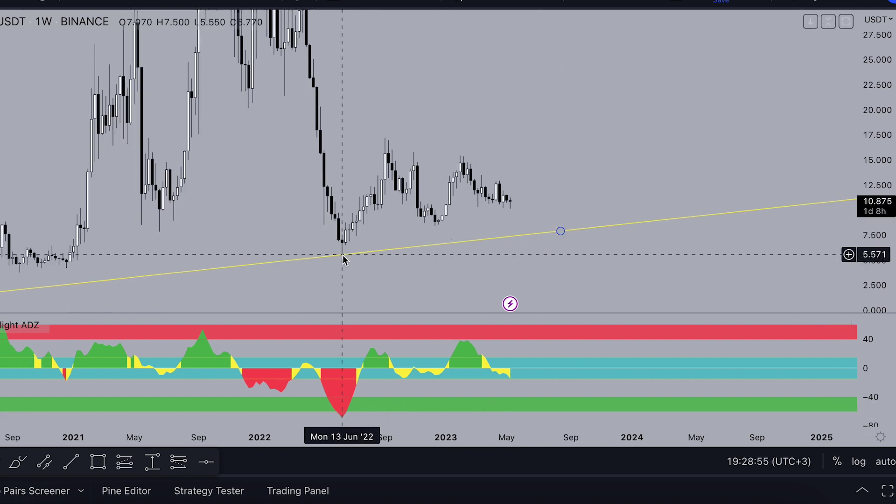
scroll(342, 254, down, 4)
drag(880, 175, 874, 257)
drag(729, 154, 643, 233)
scroll(664, 204, down, 2)
drag(665, 204, 580, 147)
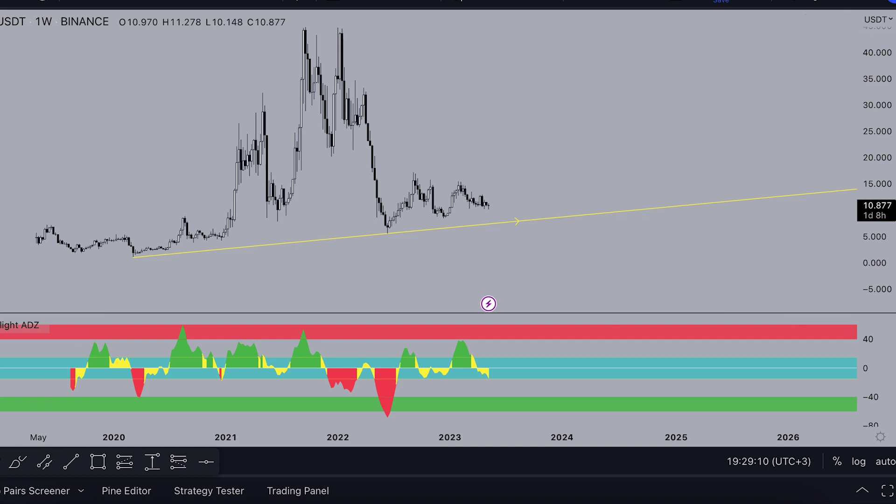
Measure the price range from the March 2020 low to the current price level, and discard the measurement
click(152, 462)
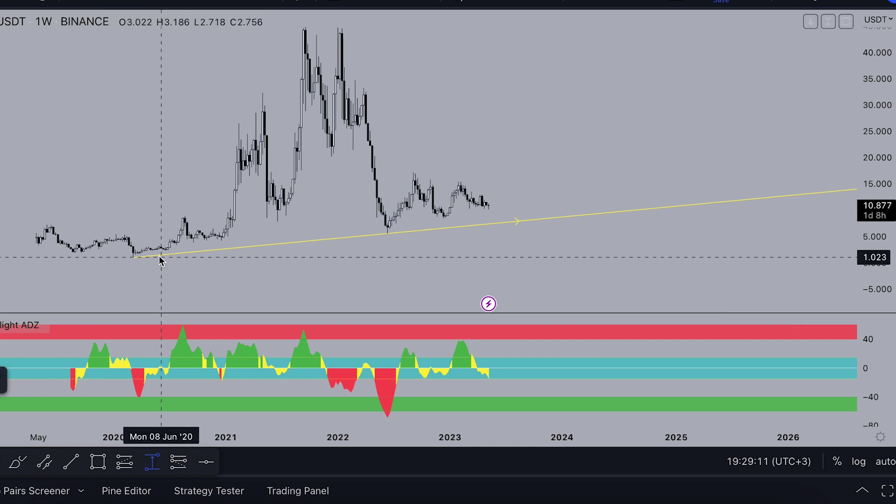
click(134, 257)
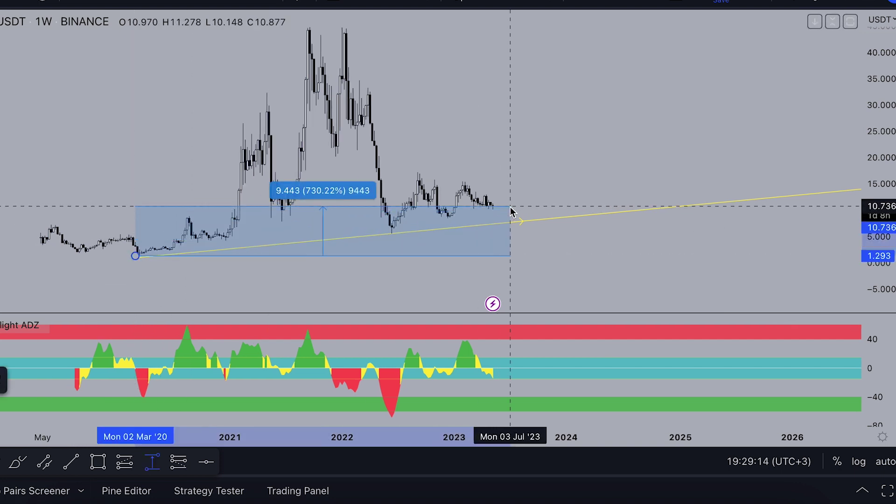
key(Escape)
scroll(518, 201, down, 2)
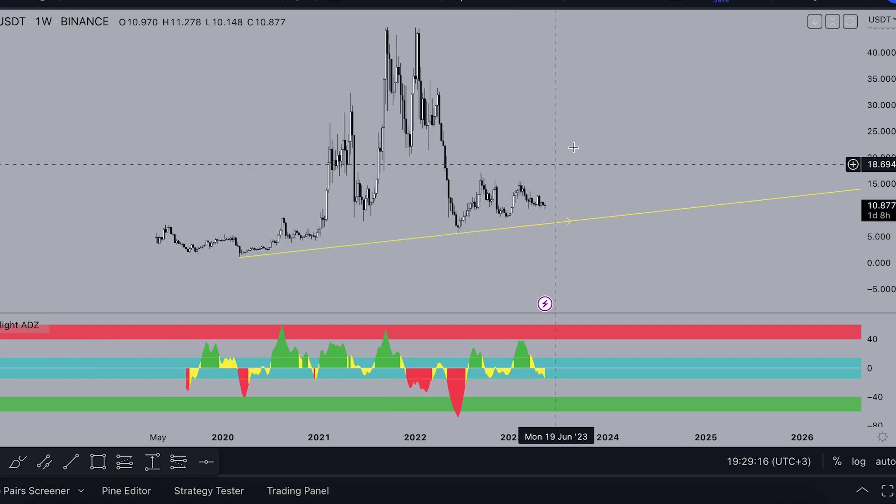
drag(577, 146, 560, 159)
scroll(557, 153, down, 2)
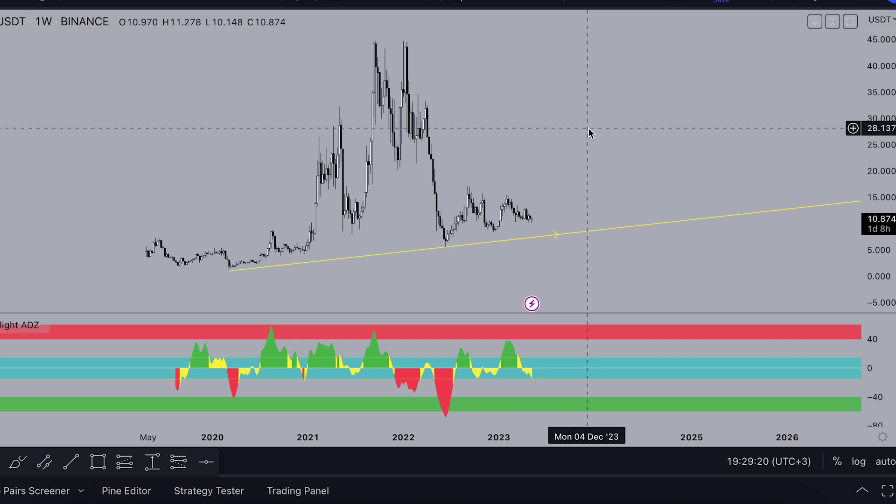
Replace the Crypto4light ADZ indicator with Crypto4light Direction and inspect its line up to the January 2023 trough
scroll(560, 163, down, 2)
click(117, 326)
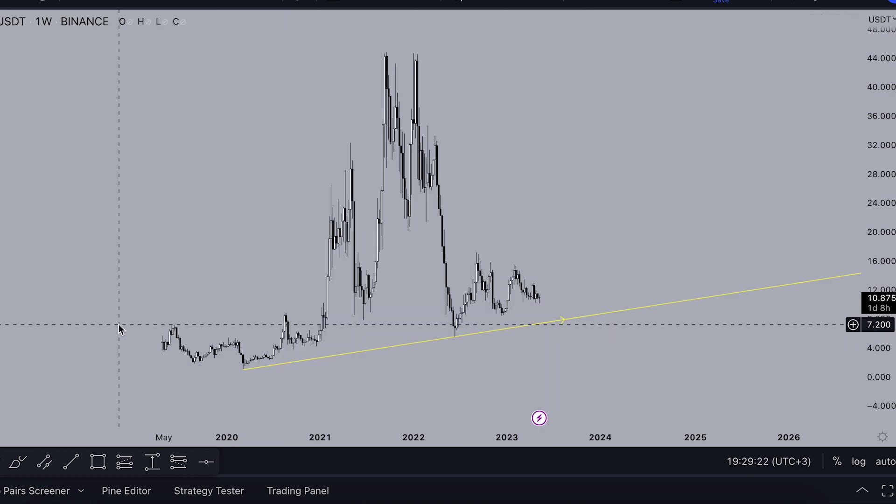
click(381, 2)
click(385, 174)
key(Escape)
scroll(590, 138, up, 4)
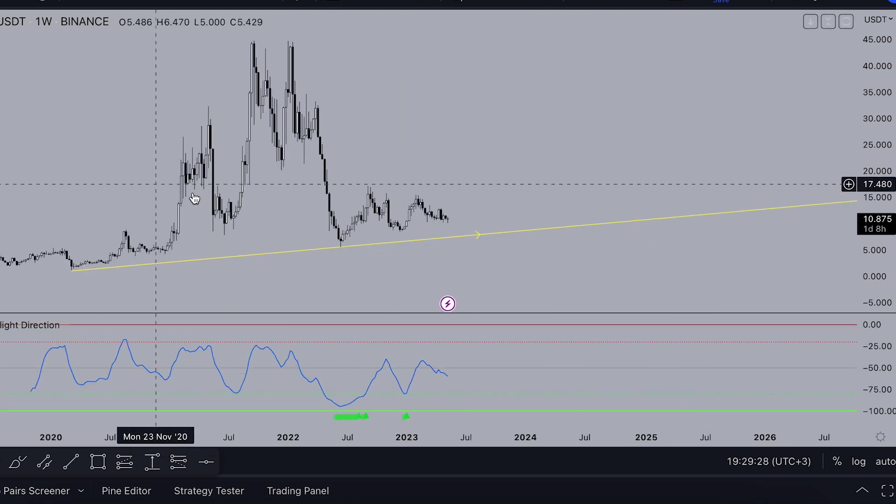
scroll(255, 293, up, 2)
scroll(228, 285, up, 1)
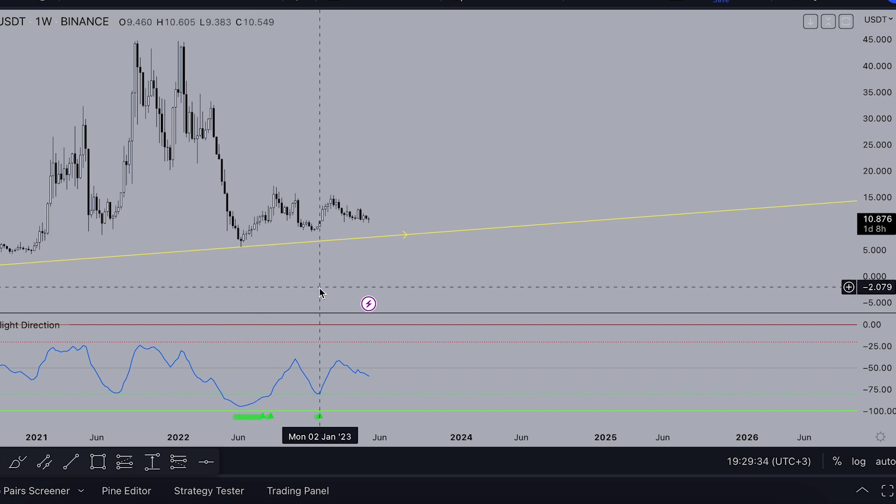
scroll(378, 224, down, 3)
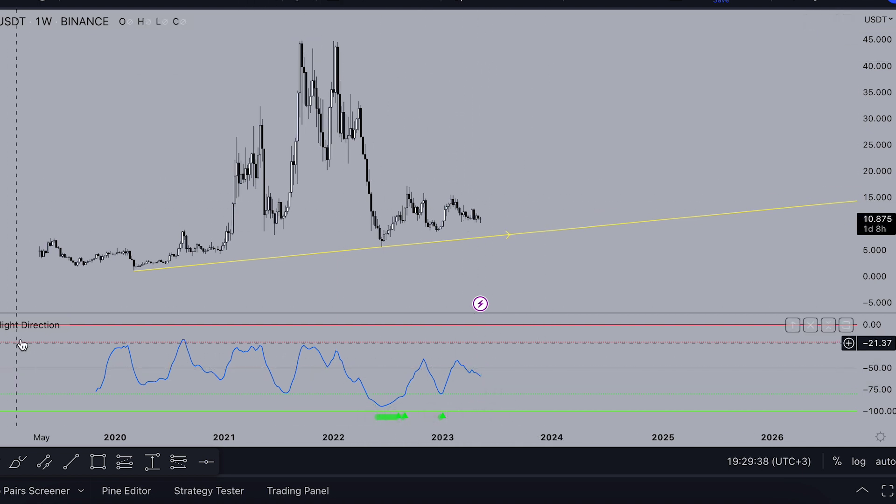
Replace the Crypto4light Direction indicator with Crypto4light Market Mood
click(134, 327)
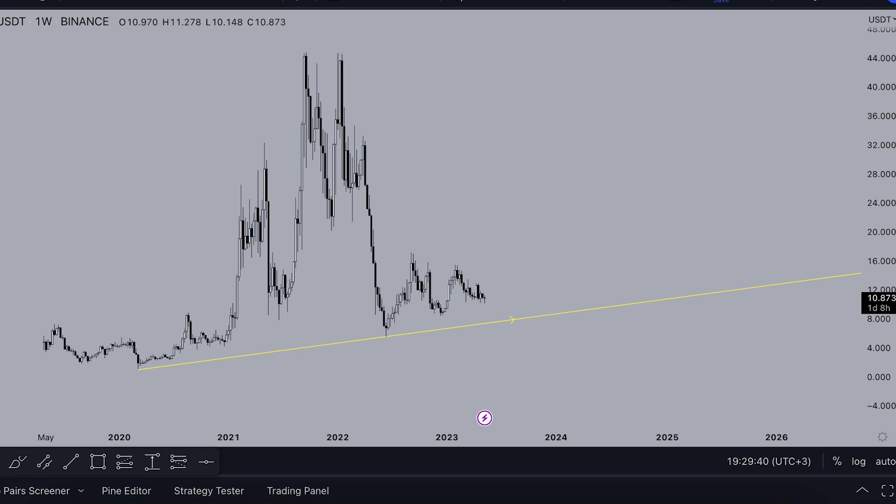
click(373, 2)
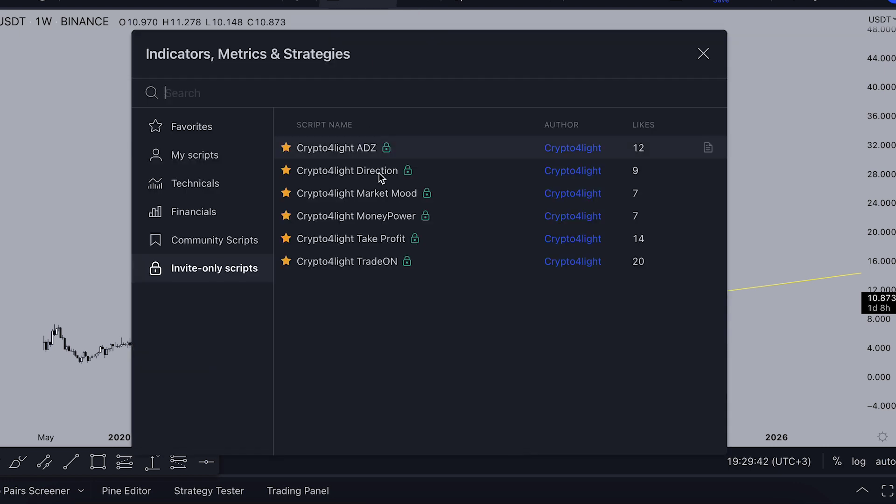
click(360, 192)
click(704, 54)
Examine the weekly Market Mood colours against price, from the 2021 peaks through the June 2022 low to May 2023
scroll(582, 109, up, 5)
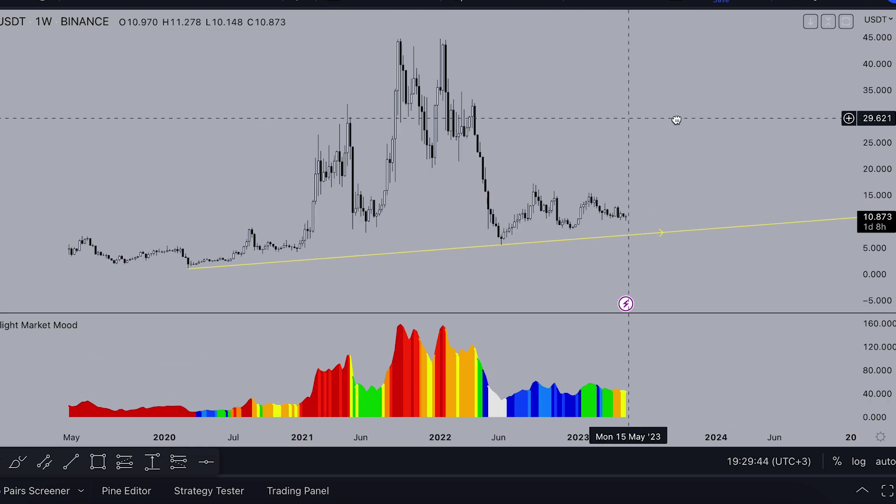
scroll(513, 127, up, 3)
scroll(405, 152, down, 2)
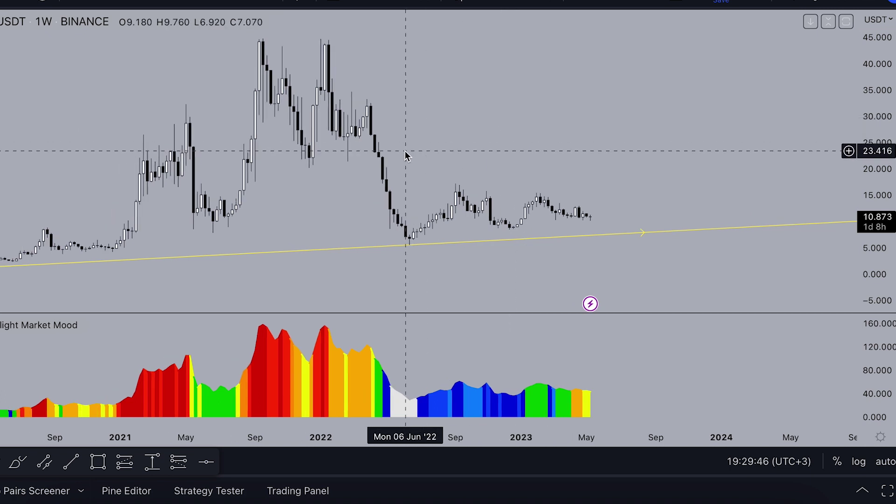
scroll(397, 158, down, 2)
scroll(404, 163, up, 4)
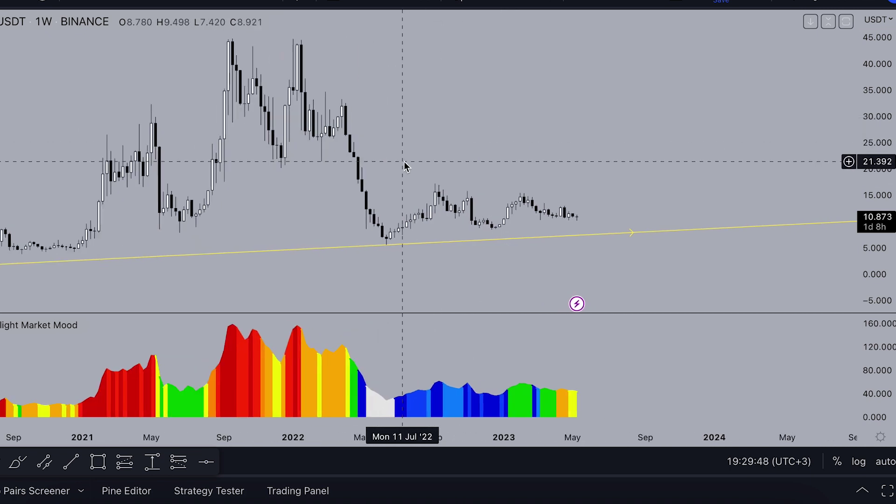
scroll(406, 161, down, 2)
drag(540, 119, 481, 134)
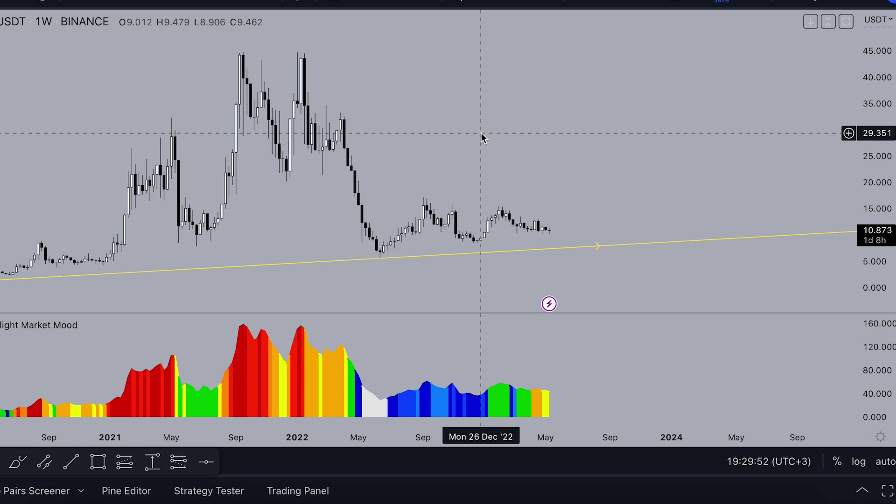
scroll(411, 270, down, 1)
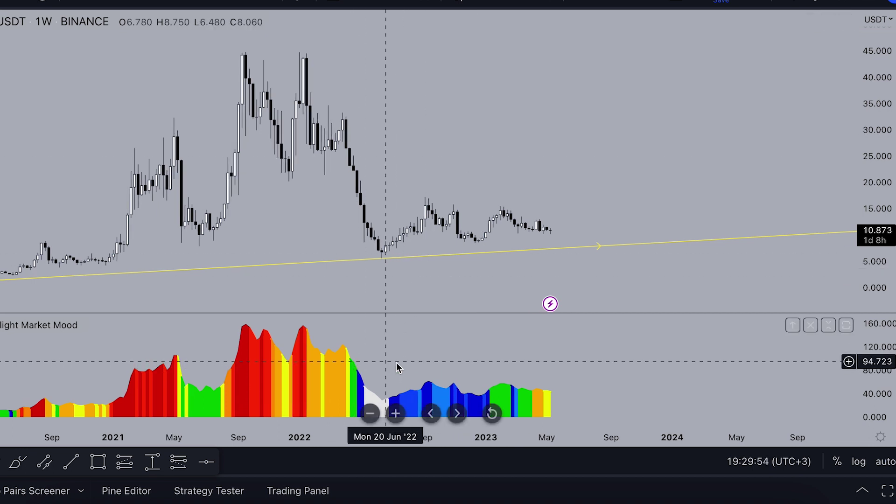
drag(380, 361, 240, 345)
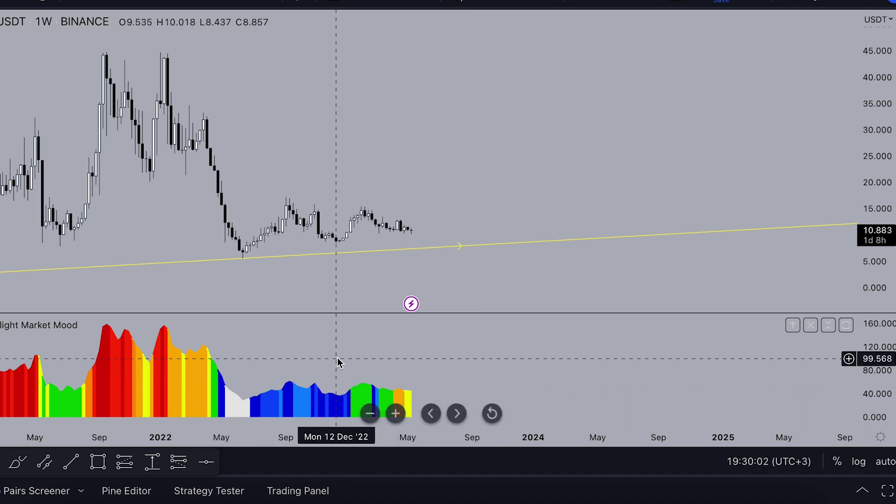
drag(413, 124, 447, 110)
scroll(446, 110, down, 2)
scroll(446, 110, left, 3)
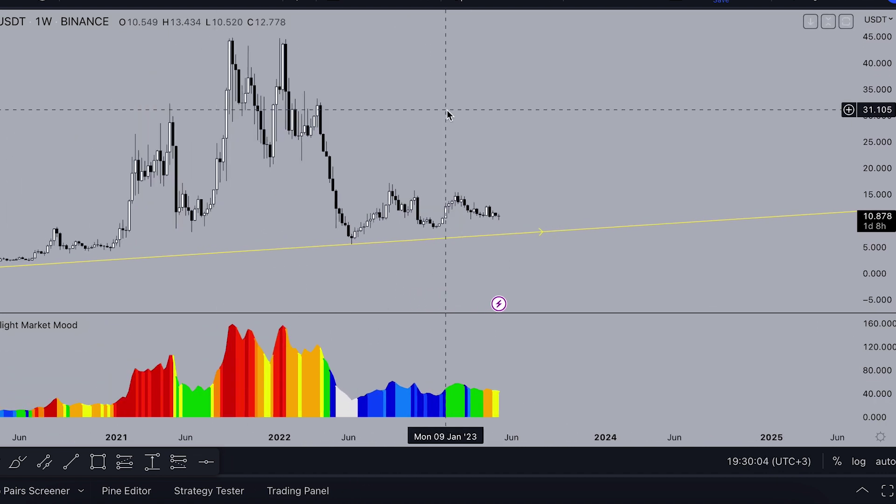
scroll(302, 329, up, 4)
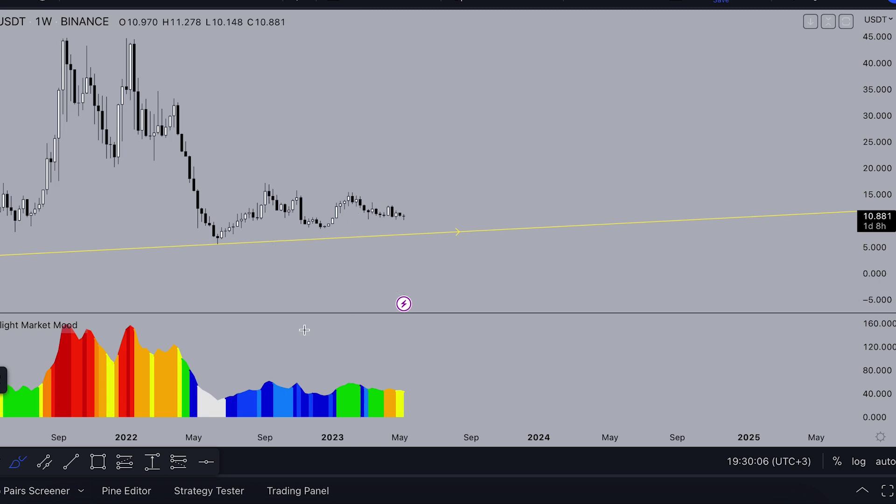
scroll(337, 400, down, 5)
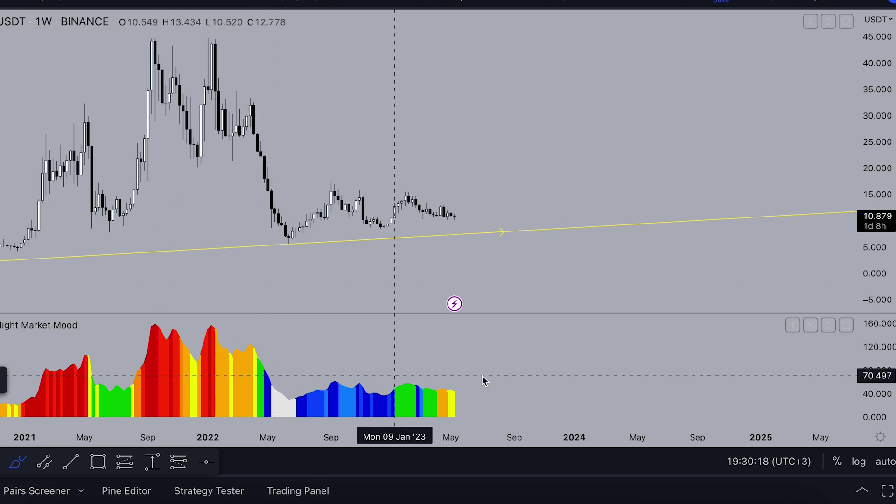
scroll(411, 386, up, 2)
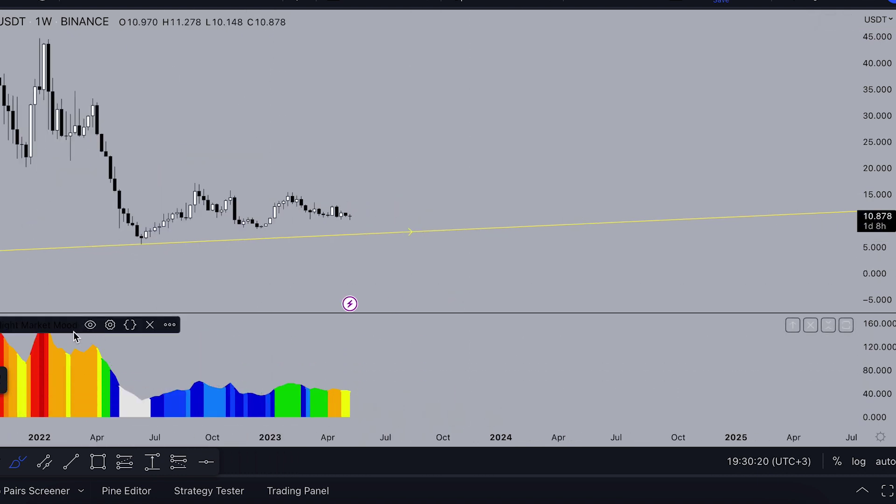
Switch the chart to the monthly timeframe and view the Market Mood colour for May 2023
scroll(73, 331, down, 1)
click(260, 2)
scroll(358, 390, down, 1)
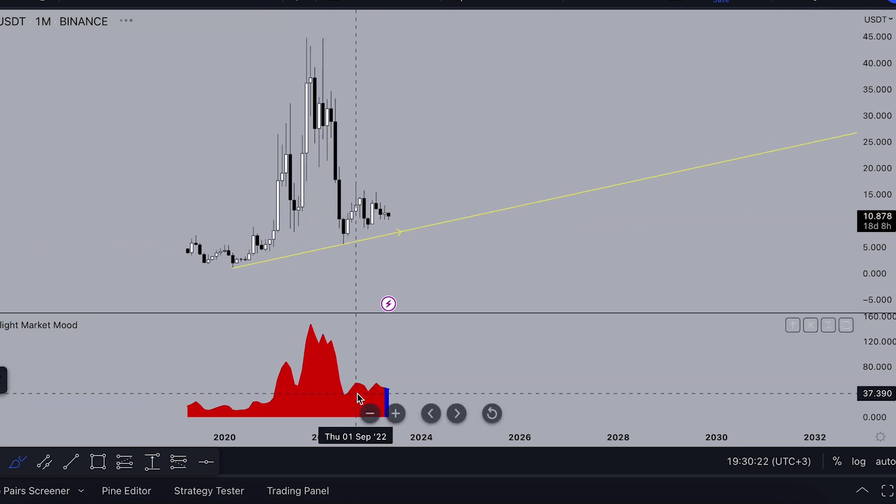
scroll(356, 393, up, 2)
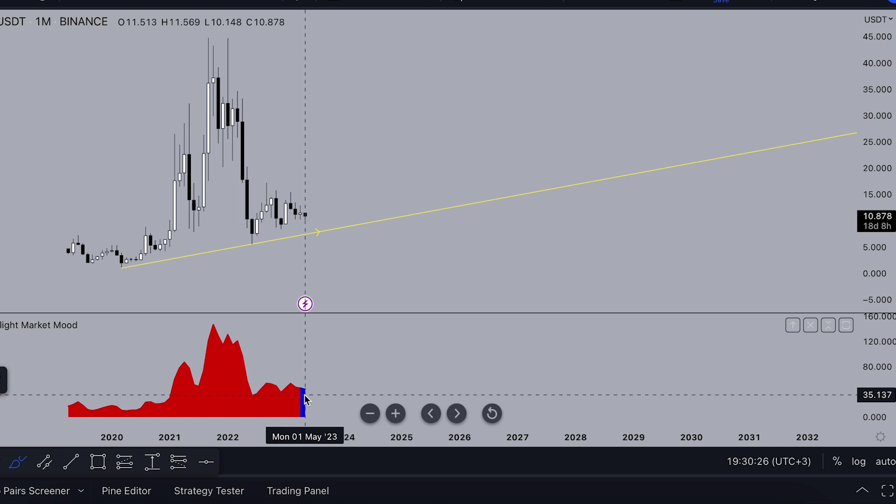
Brush a price drop from the May 2023 candle through the yellow trendline to about 4, and remove it
drag(304, 214, 328, 251)
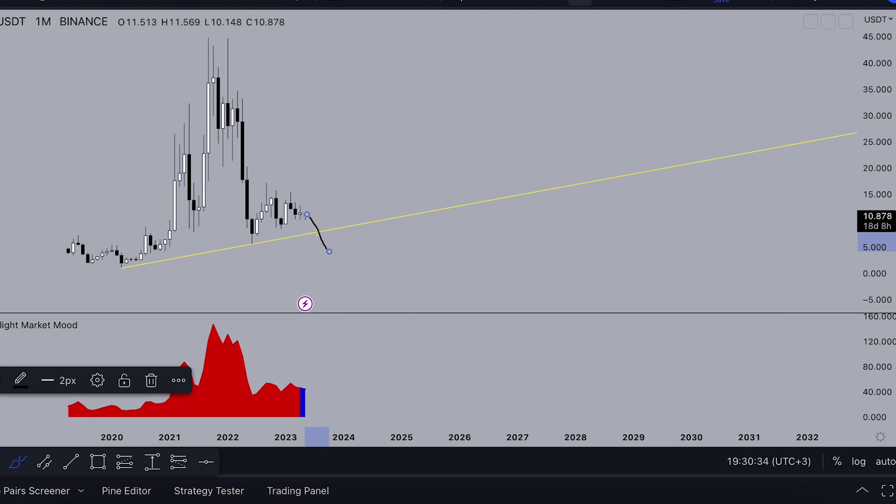
click(579, 1)
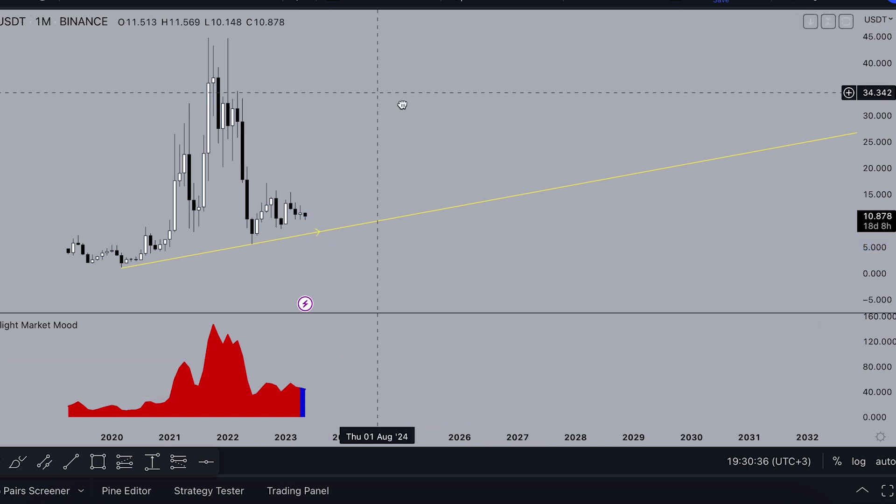
scroll(400, 102, up, 3)
drag(413, 127, 488, 118)
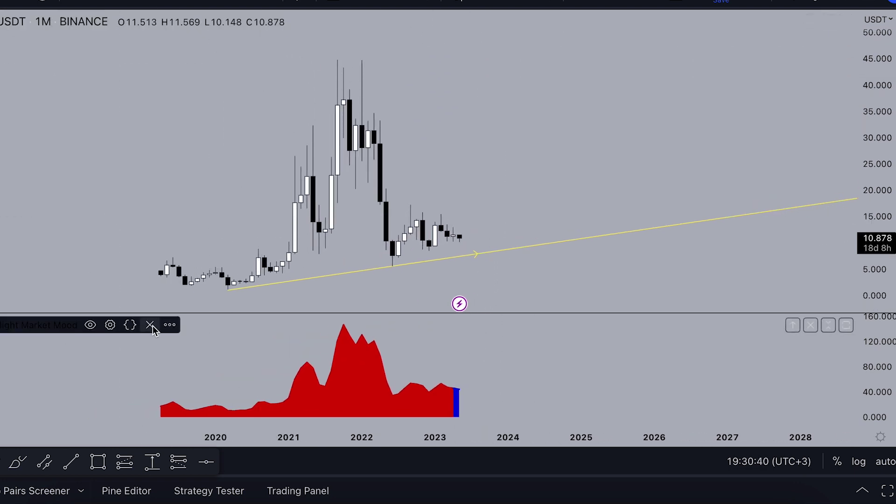
Remove the Crypto4light Market Mood indicator and switch the chart back to the weekly timeframe
click(151, 325)
click(246, 4)
scroll(496, 210, down, 5)
drag(586, 190, 453, 173)
scroll(579, 206, down, 3)
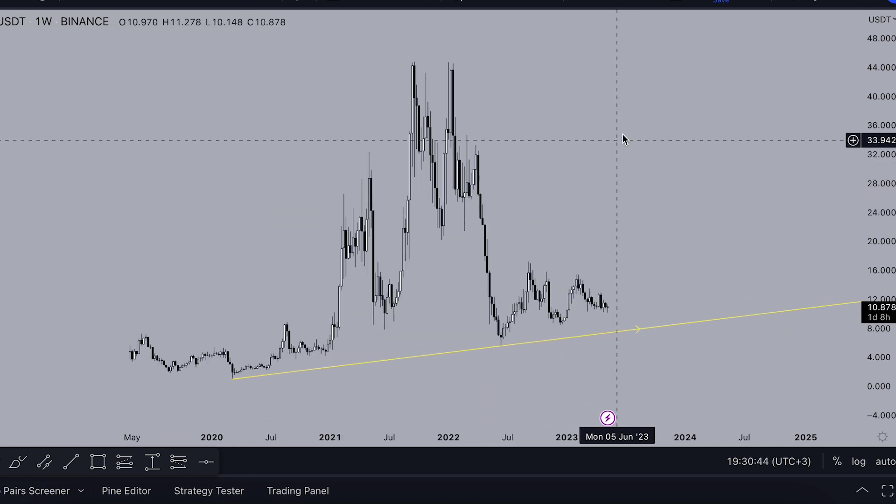
Add the Crypto4light TradeON indicator and view its weekly signals from 2020 to 2023
click(339, 3)
click(333, 262)
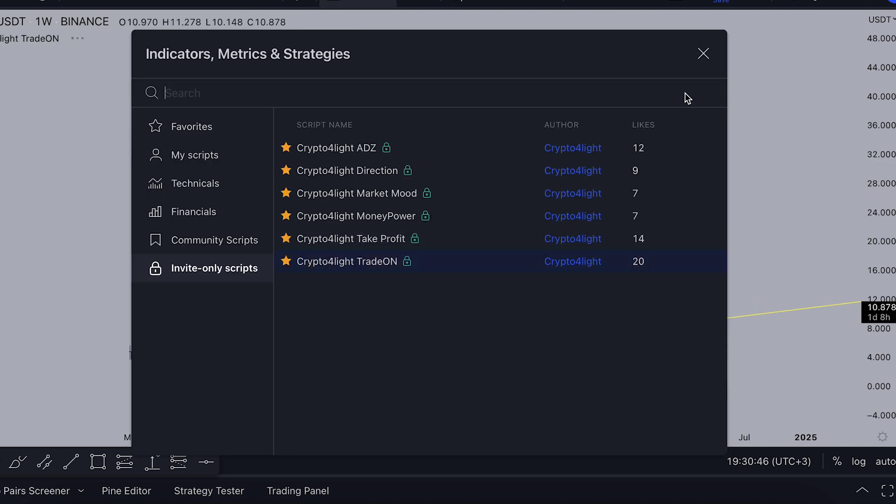
click(703, 53)
drag(578, 102, 387, 150)
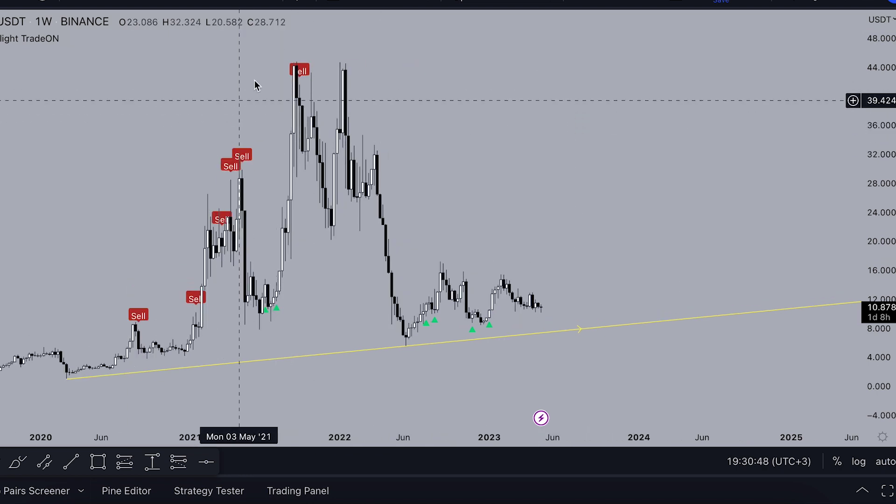
Brush a loop around the green TradeON signals between mid-2022 and January 2023, and remove it
click(18, 462)
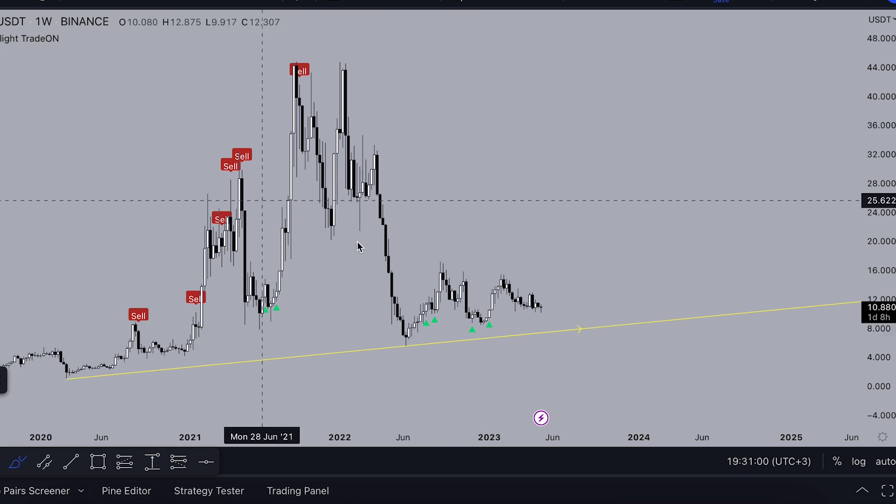
drag(494, 344, 496, 310)
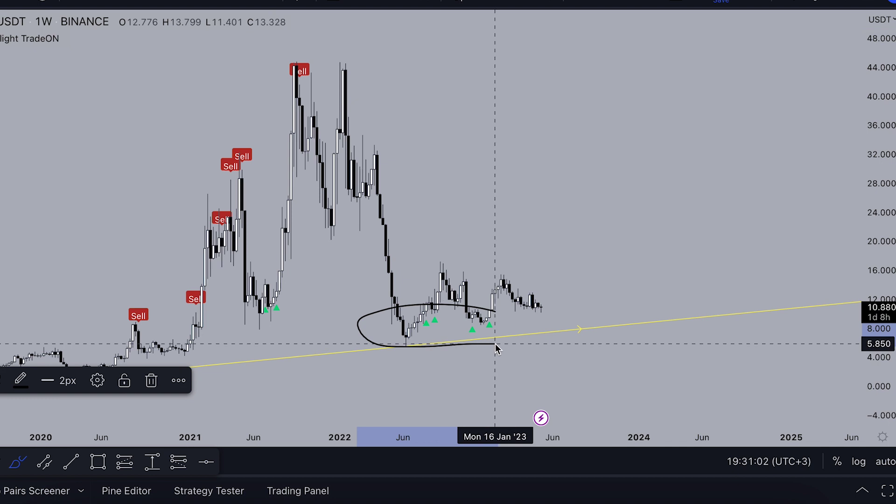
click(587, 1)
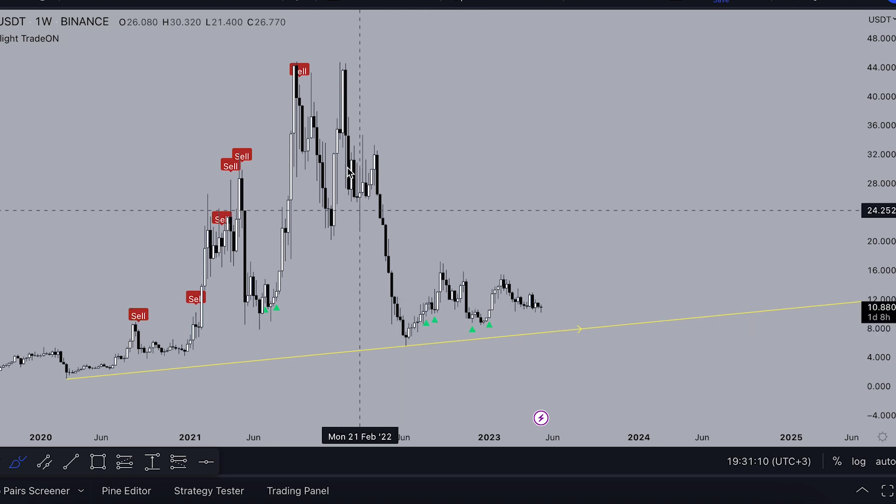
Brush a curve along the price from the late 2021 peak down to the June 2022 low, and remove it
drag(297, 178, 369, 184)
drag(379, 155, 403, 338)
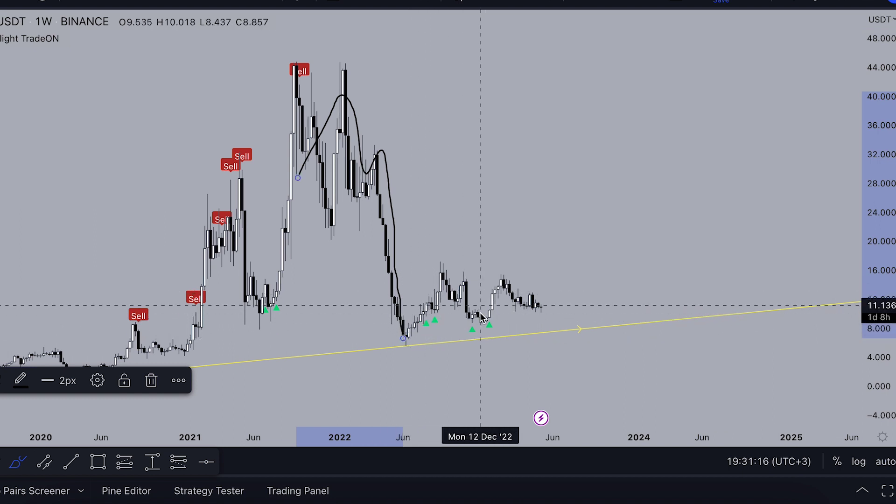
click(581, 2)
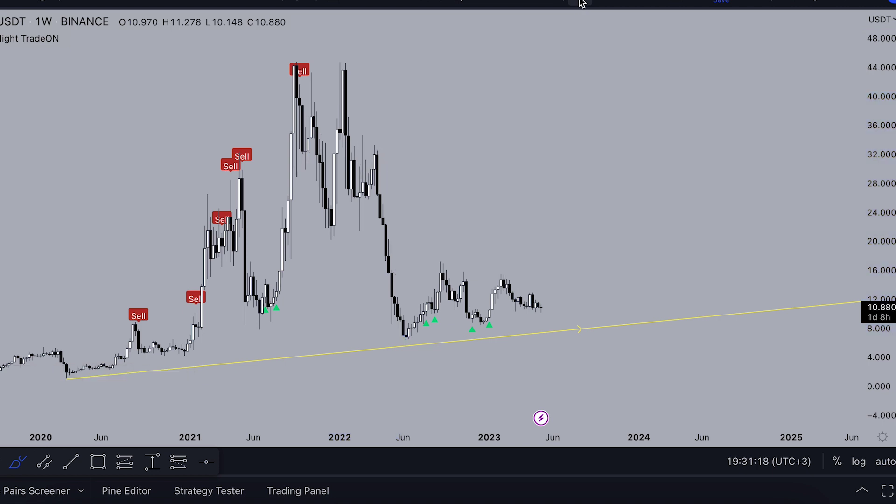
Switch the chart to the daily timeframe and stretch the price scale around the June 2022 to May 2023 candles
click(218, 2)
scroll(459, 162, down, 6)
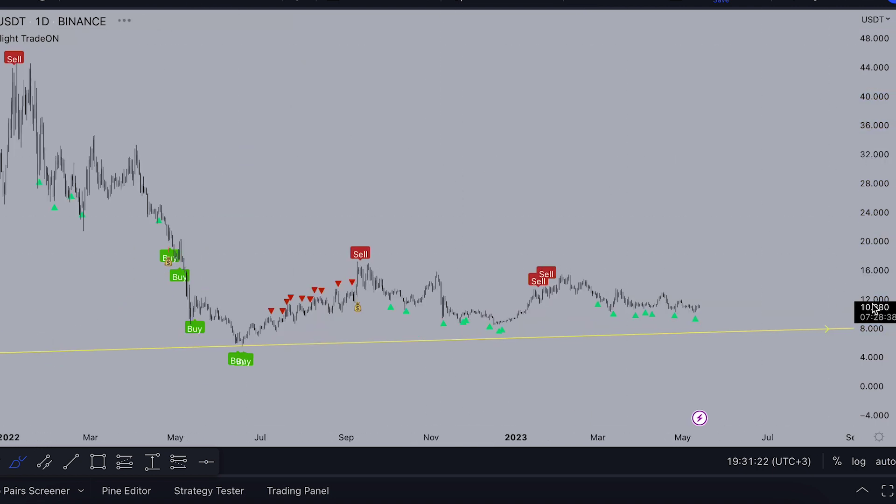
drag(874, 308, 875, 76)
key(Escape)
drag(354, 202, 514, 90)
scroll(402, 111, up, 6)
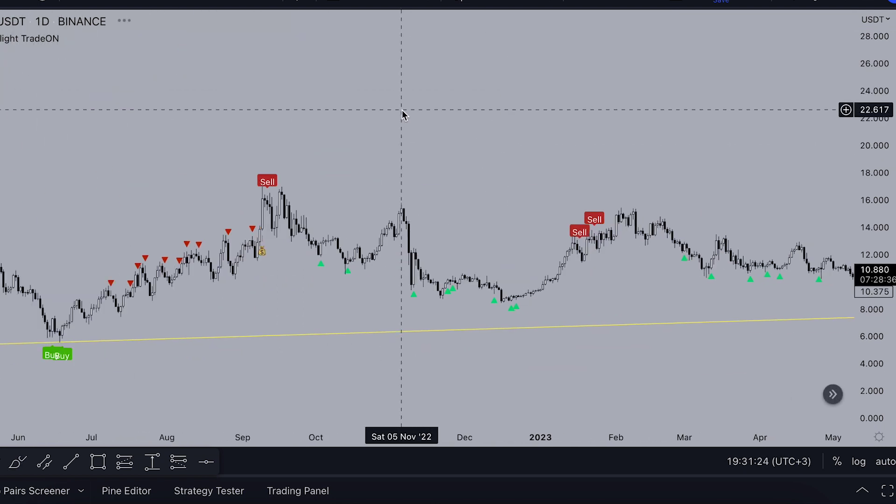
drag(402, 111, 432, 99)
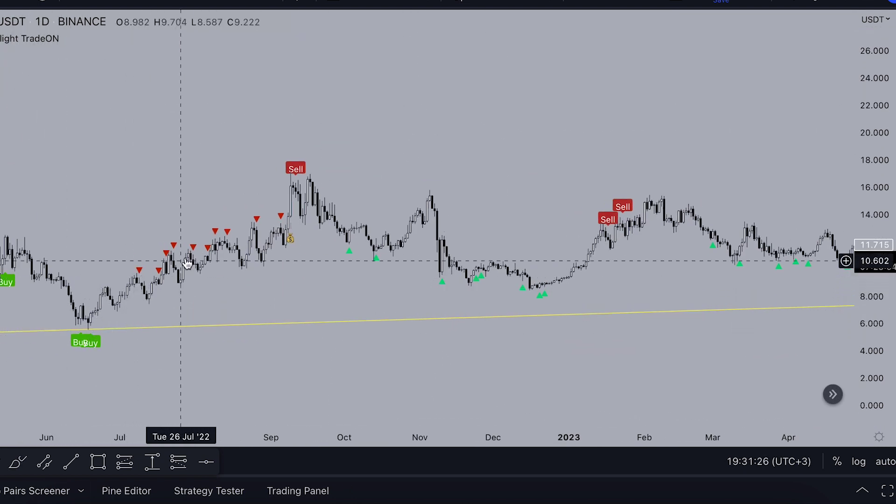
Examine the daily TradeON signals up close, from the June 2022 buys past the September 2022 sell to April 2023
scroll(280, 231, up, 6)
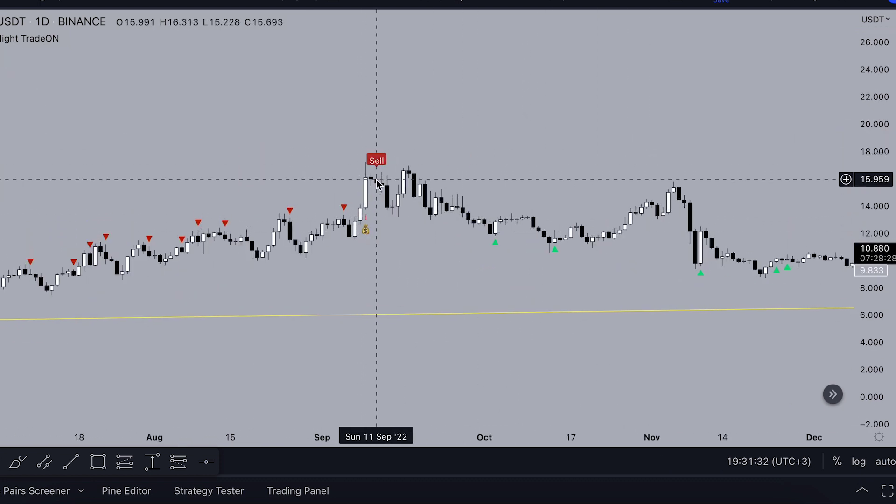
scroll(378, 185, down, 1)
scroll(528, 137, down, 4)
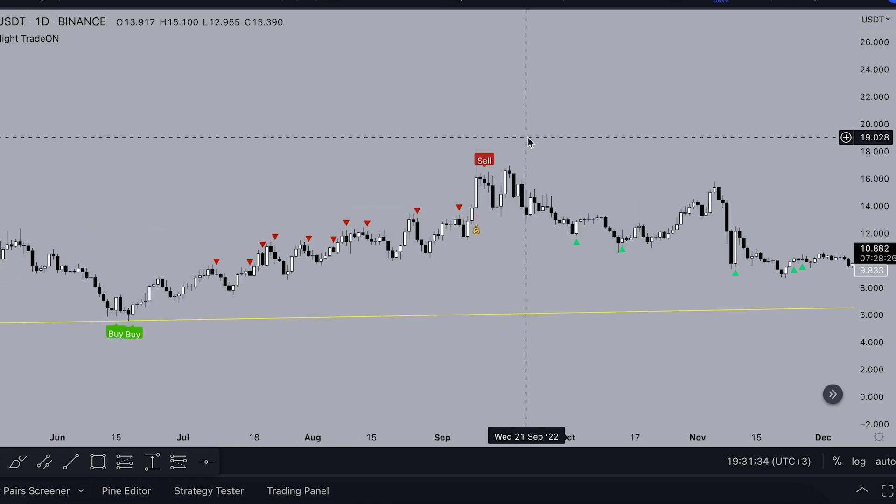
drag(600, 191, 299, 211)
drag(467, 139, 241, 136)
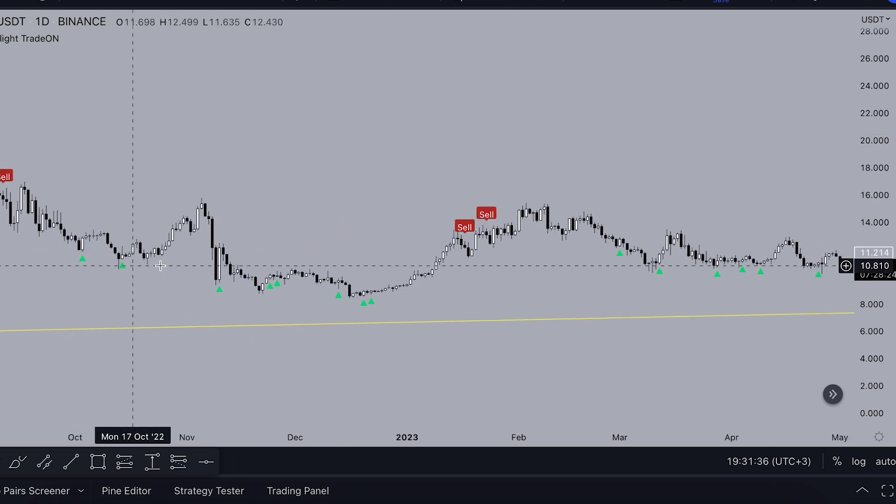
Remove the Crypto4light TradeON indicator from the daily chart
scroll(492, 226, down, 1)
drag(493, 227, 211, 149)
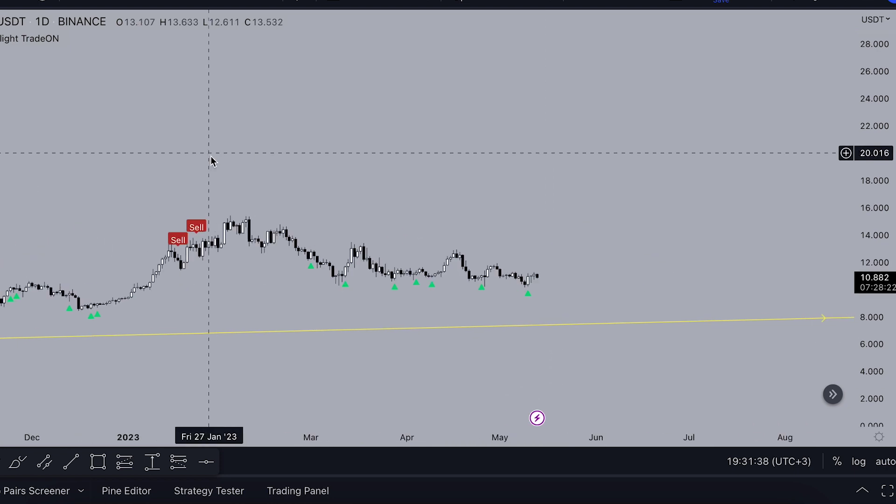
scroll(524, 290, down, 5)
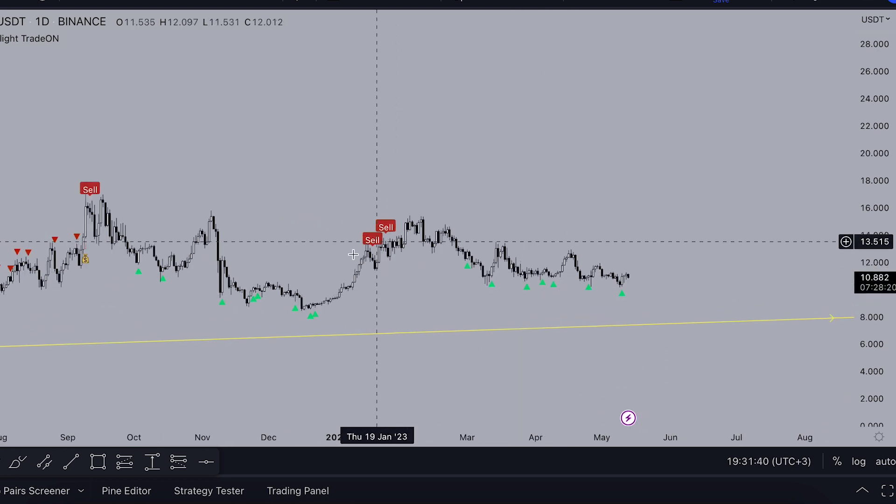
scroll(610, 294, left, 5)
scroll(610, 293, left, 10)
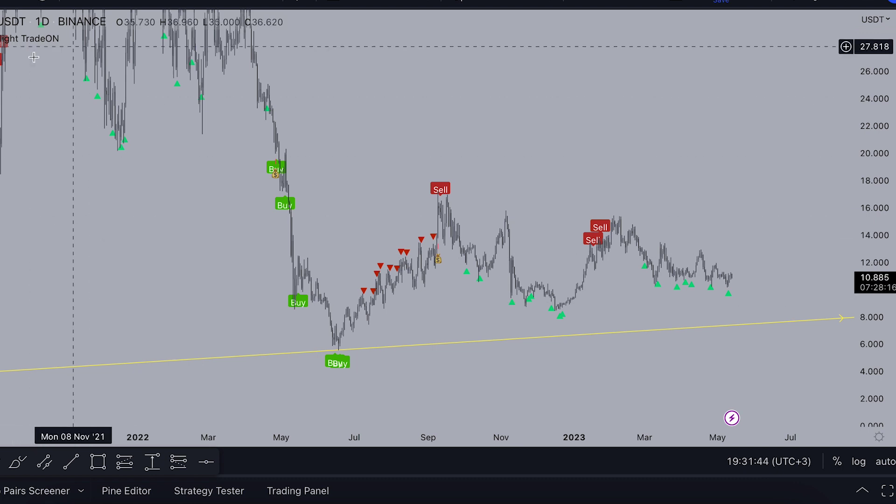
click(131, 38)
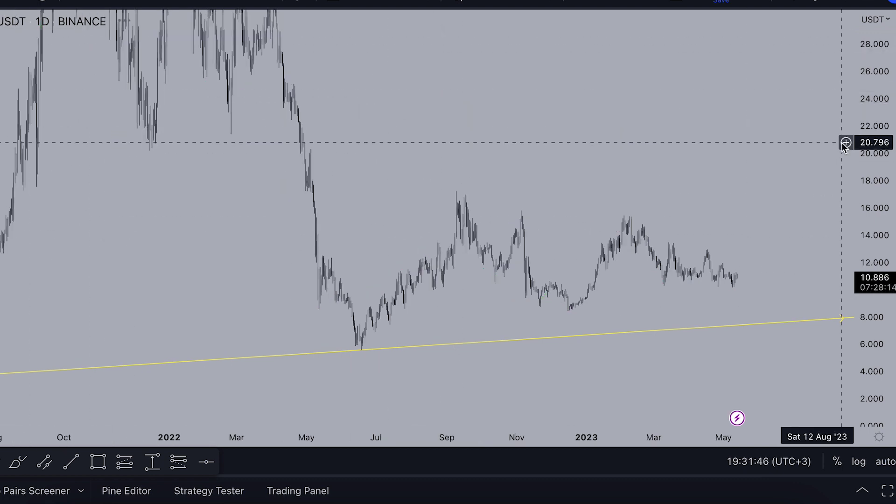
Add the invite-only Crypto4light Take Profit indicator to the daily chart
scroll(720, 106, down, 3)
scroll(720, 105, down, 5)
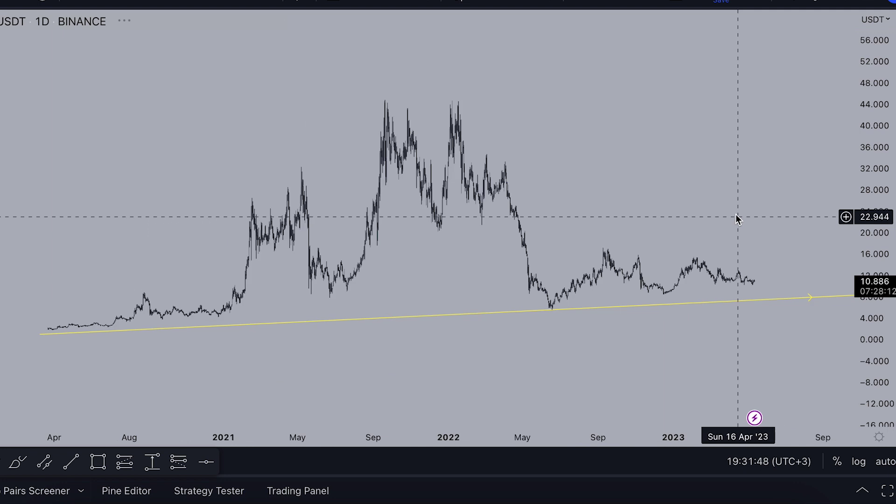
click(371, 4)
click(376, 241)
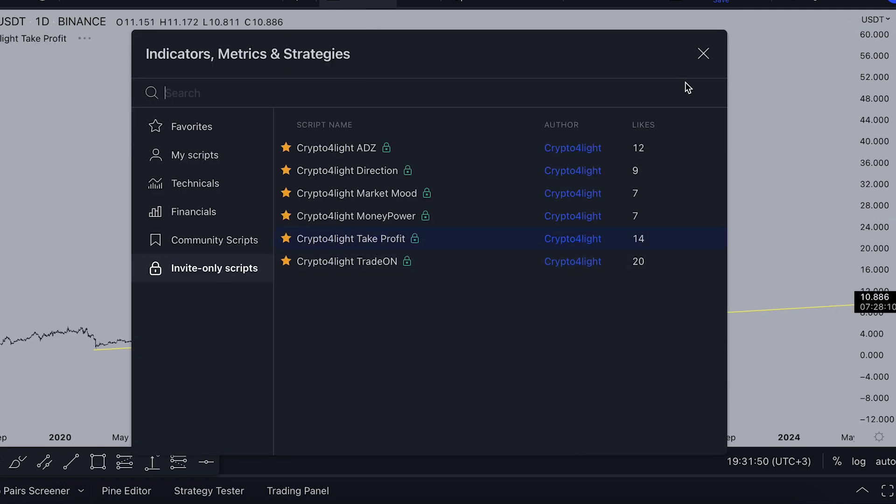
click(703, 54)
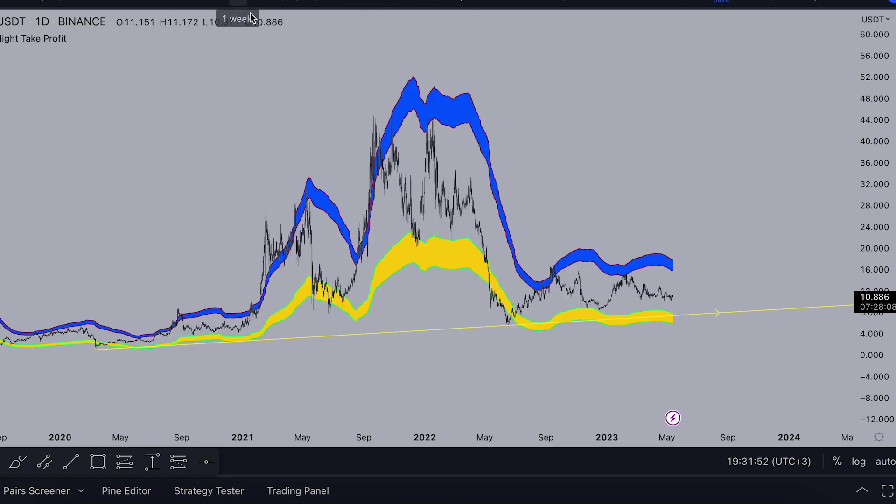
Examine how the daily price meets the blue and yellow Take Profit bands between June 2022 and May 2023
scroll(397, 93, up, 3)
drag(521, 171, 648, 171)
scroll(648, 171, up, 4)
drag(469, 174, 577, 172)
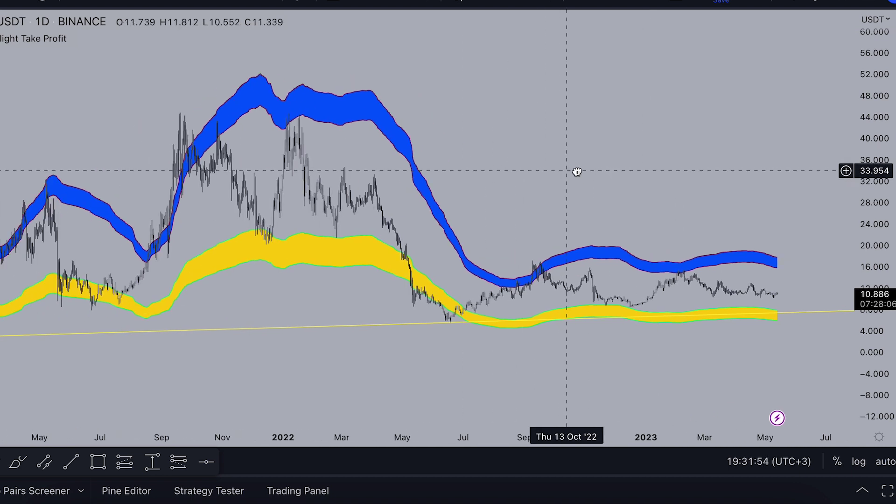
scroll(629, 208, up, 6)
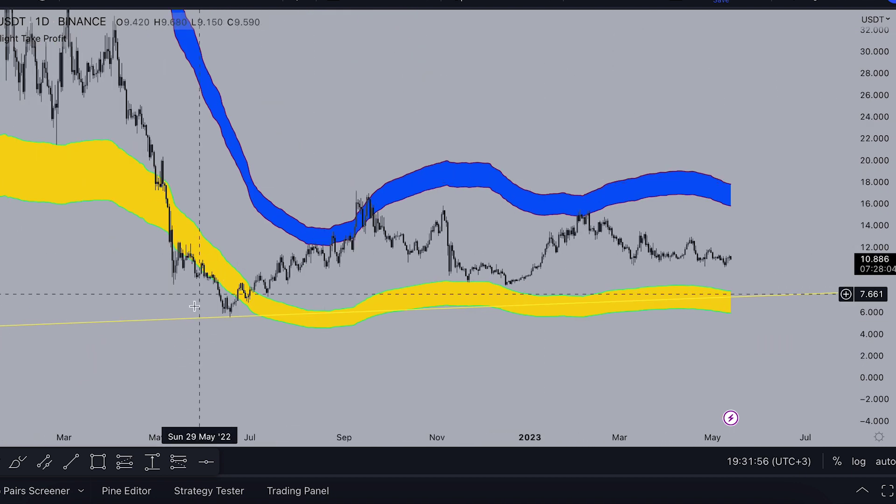
click(0, 154)
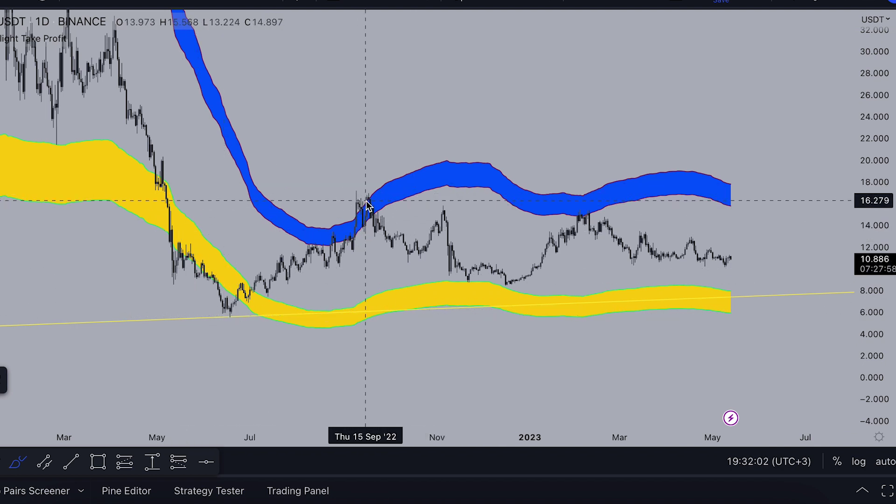
scroll(472, 286, up, 1)
drag(881, 322, 880, 192)
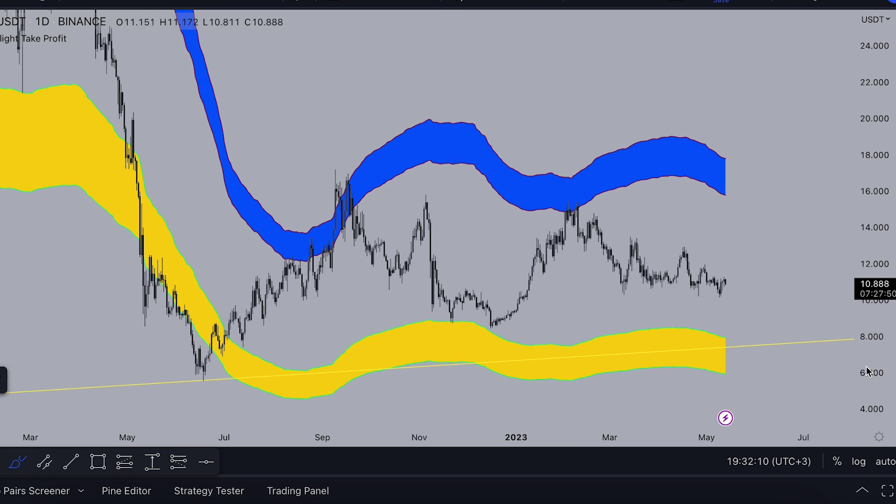
drag(866, 371, 865, 273)
key(Escape)
drag(271, 104, 304, 17)
scroll(401, 163, up, 3)
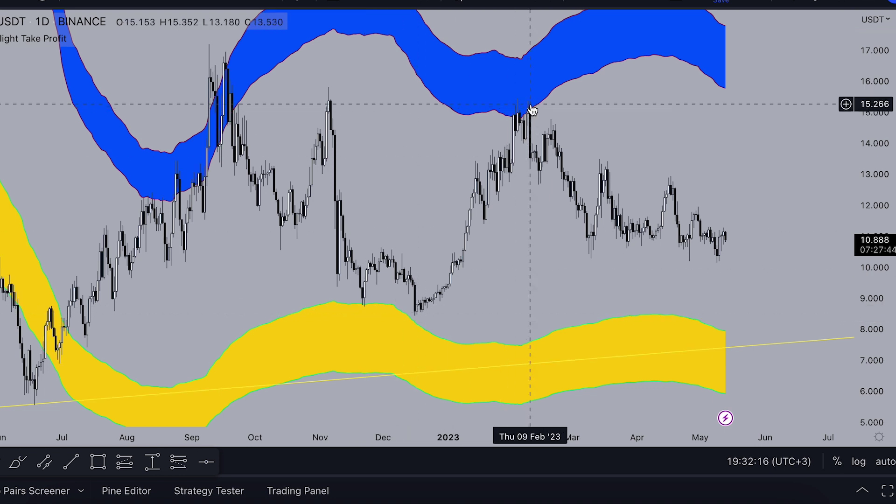
Measure the price rise from the November 2022 low at the yellow band to the February 2023 high
click(153, 462)
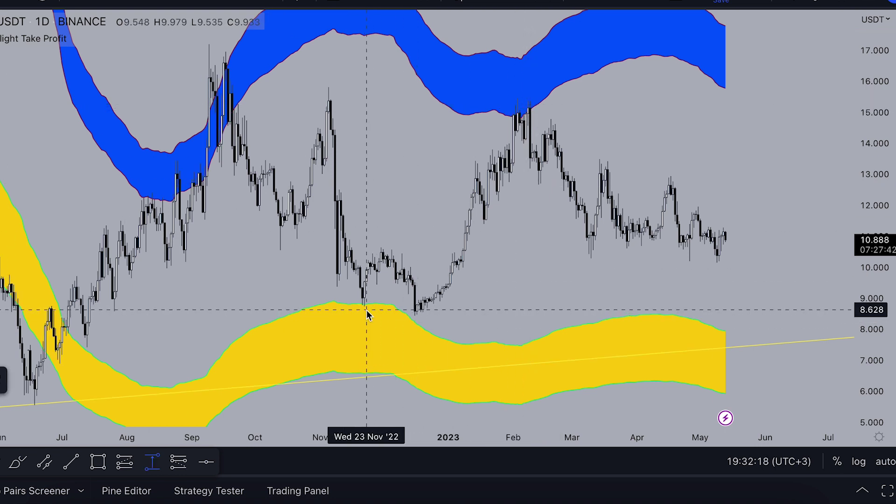
click(366, 309)
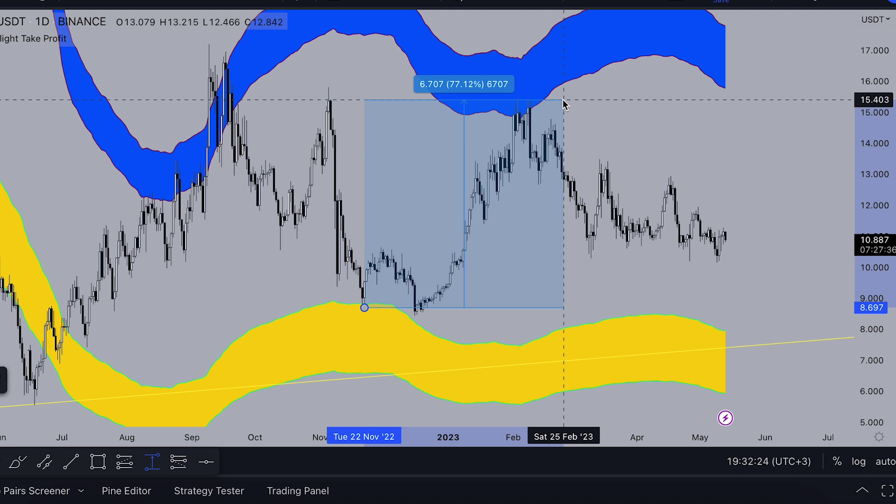
key(Escape)
Switch the chart to the weekly timeframe and compress the price scale until both Take Profit bands fit in view
scroll(607, 152, down, 3)
drag(784, 283, 519, 212)
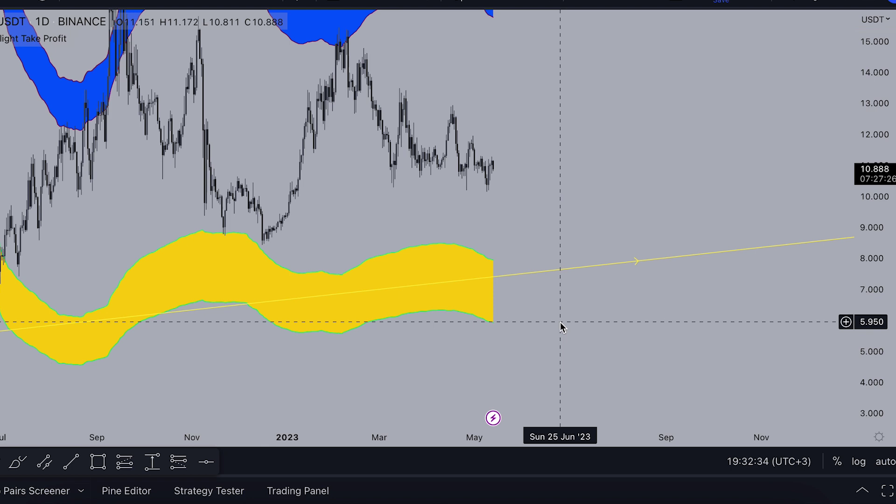
scroll(560, 322, down, 3)
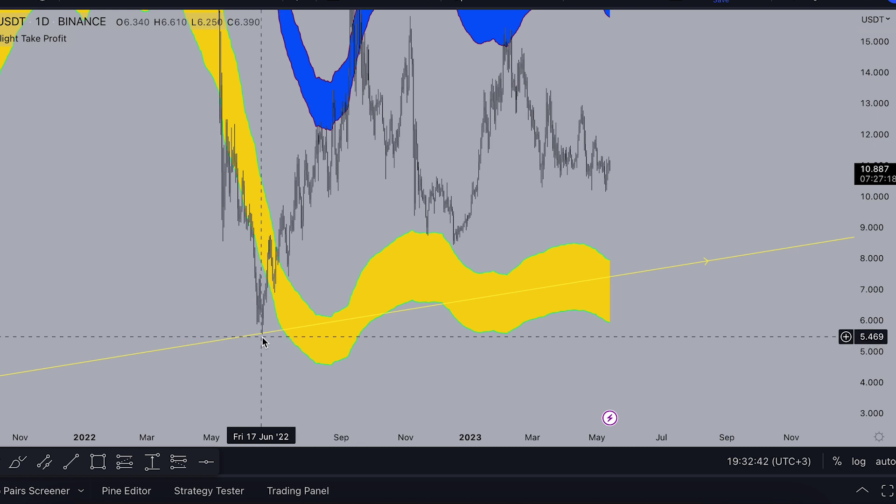
drag(890, 171, 887, 324)
drag(737, 188, 687, 251)
click(236, 2)
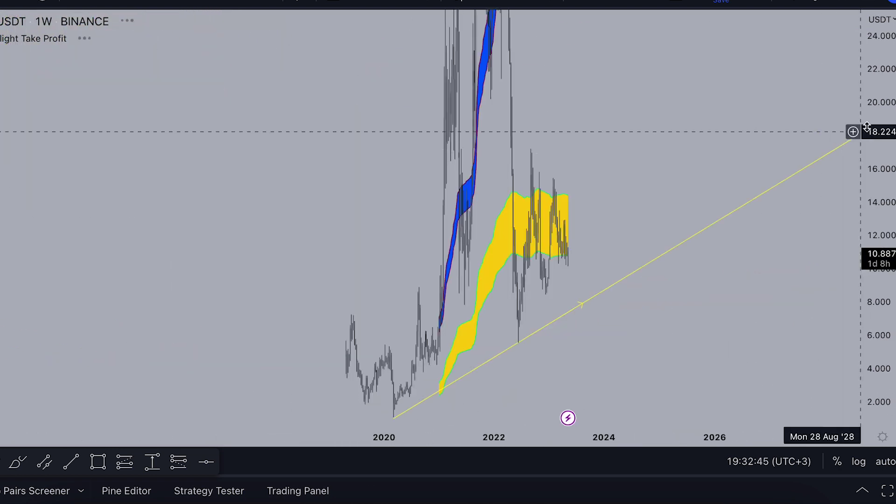
drag(889, 161, 884, 353)
scroll(709, 206, up, 6)
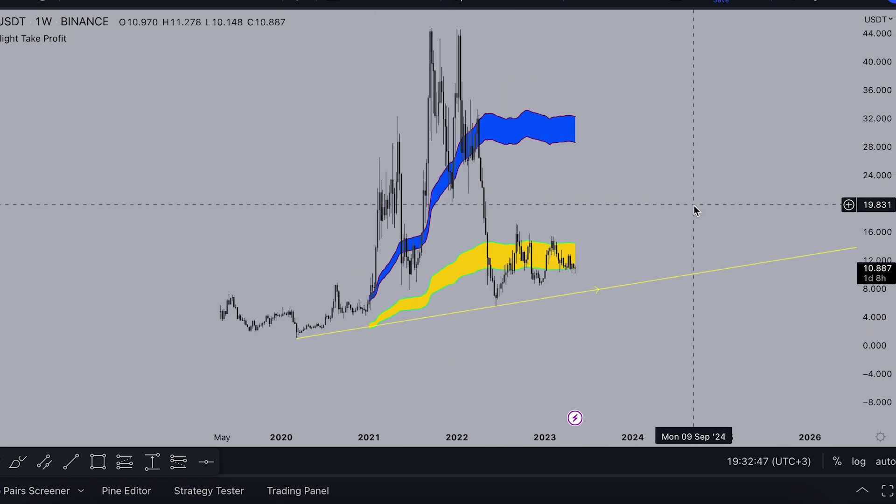
scroll(686, 198, up, 2)
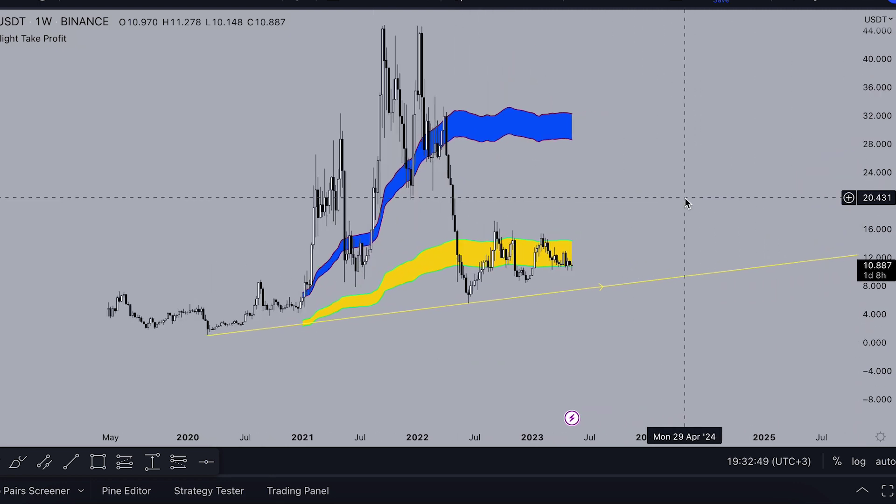
Brush a rising path from the current weekly price to about 30 and a short dip toward the trendline, and undo them
scroll(685, 197, up, 3)
drag(642, 200, 724, 211)
scroll(723, 211, up, 1)
drag(638, 210, 686, 240)
scroll(724, 212, up, 2)
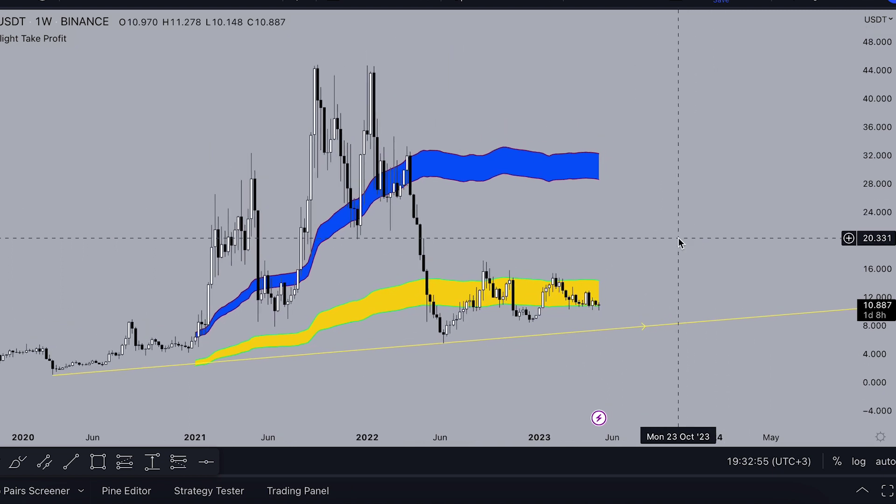
click(1, 173)
drag(599, 303, 660, 170)
drag(603, 305, 613, 323)
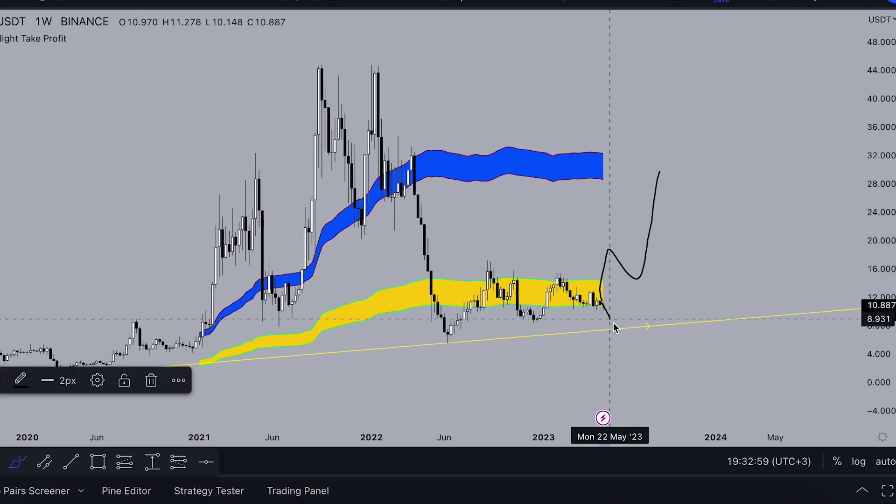
key(ctrl+z)
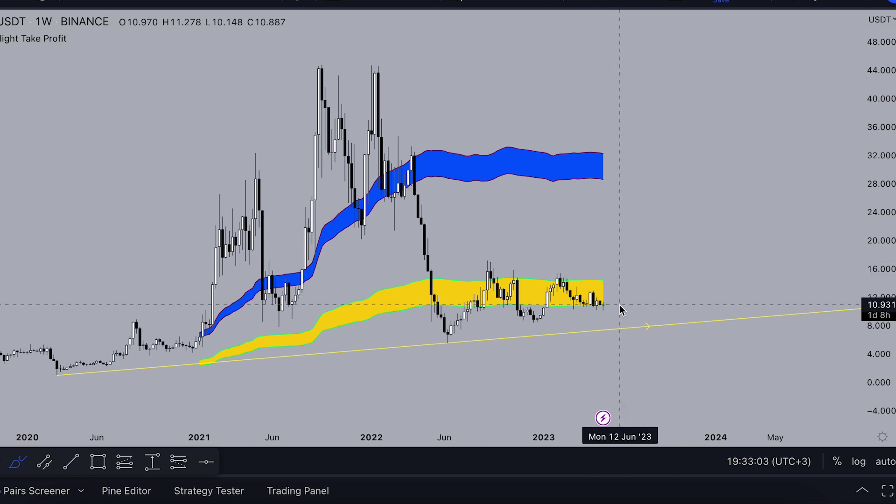
Brush a projected path from the current weekly price up to about 28 and back down to about 15, and remove it
scroll(619, 306, up, 3)
drag(884, 321, 884, 280)
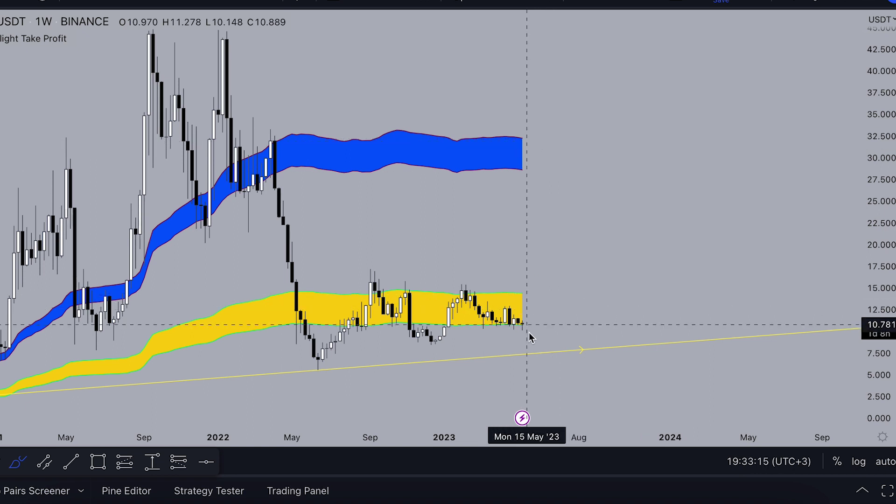
mouse_move(523, 330)
mouse_down()
mouse_move(587, 173)
mouse_move(612, 214)
mouse_move(636, 292)
mouse_up()
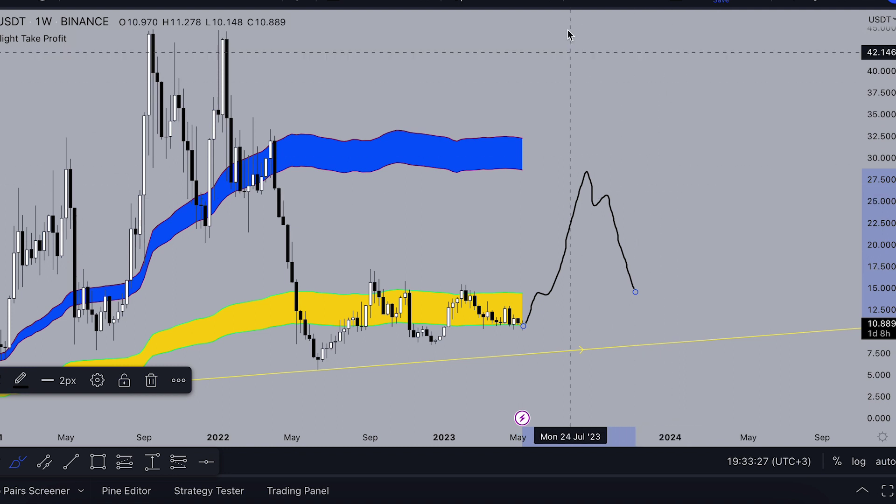
key(Delete)
key(Escape)
Brush a short drop from the May 2023 weekly candle through the yellow trendline to about 6, and remove it
scroll(607, 214, down, 2)
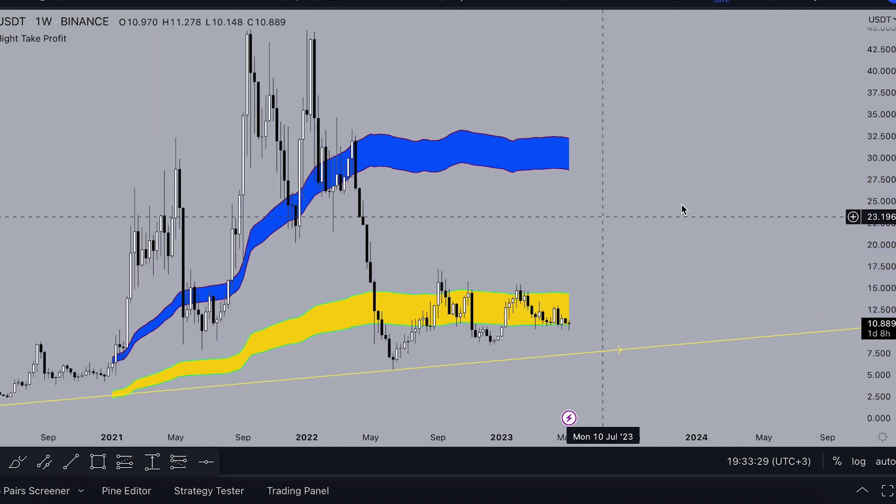
drag(894, 152, 894, 290)
mouse_move(721, 215)
mouse_down()
mouse_move(719, 267)
mouse_move(742, 277)
mouse_move(736, 194)
mouse_up()
scroll(750, 263, down, 2)
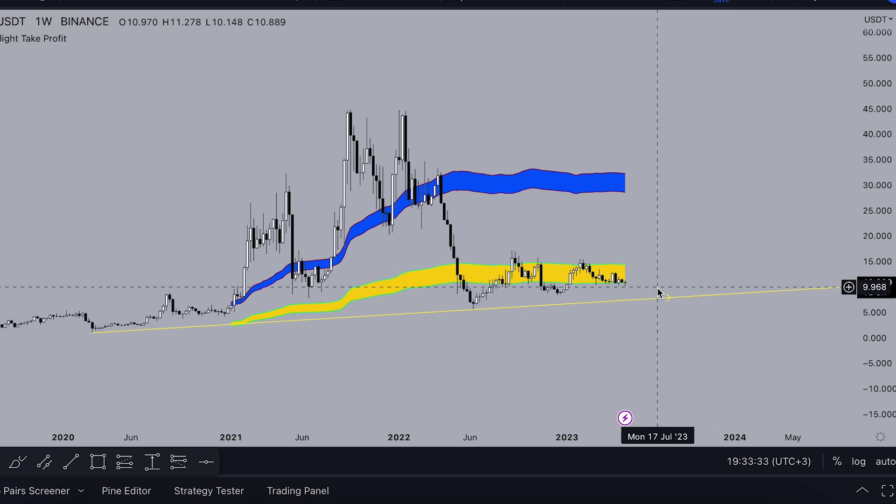
click(642, 299)
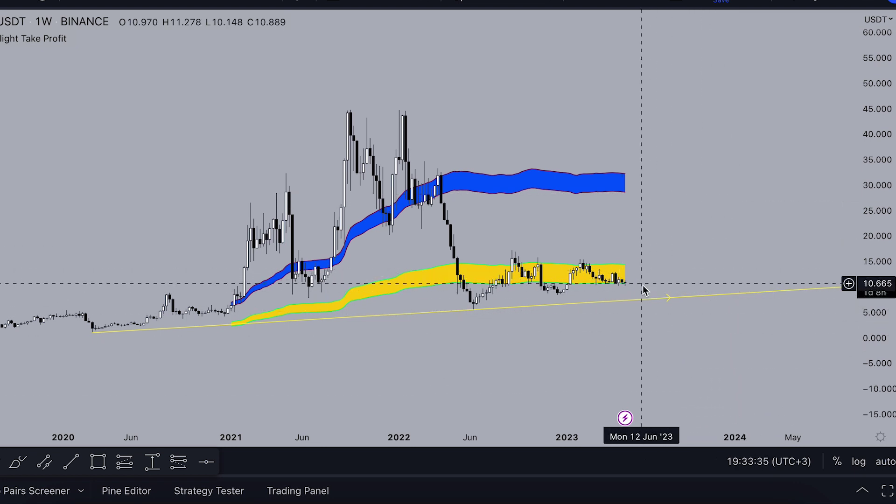
click(668, 373)
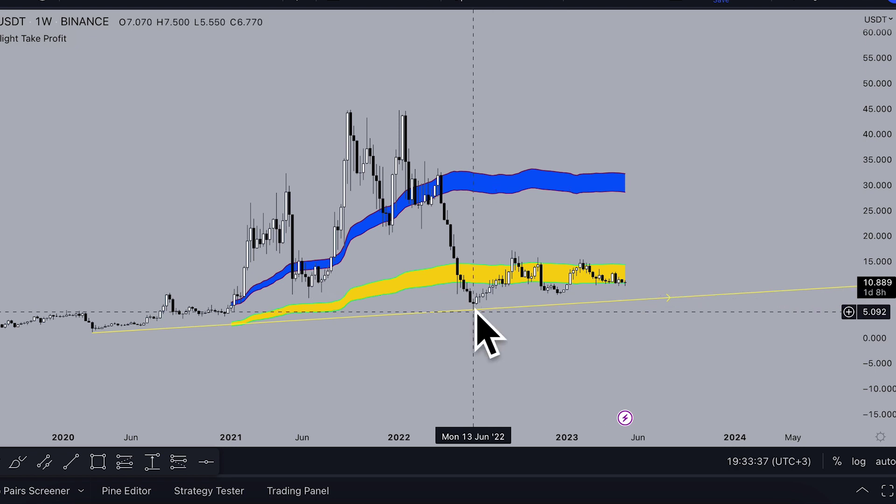
drag(887, 353, 884, 237)
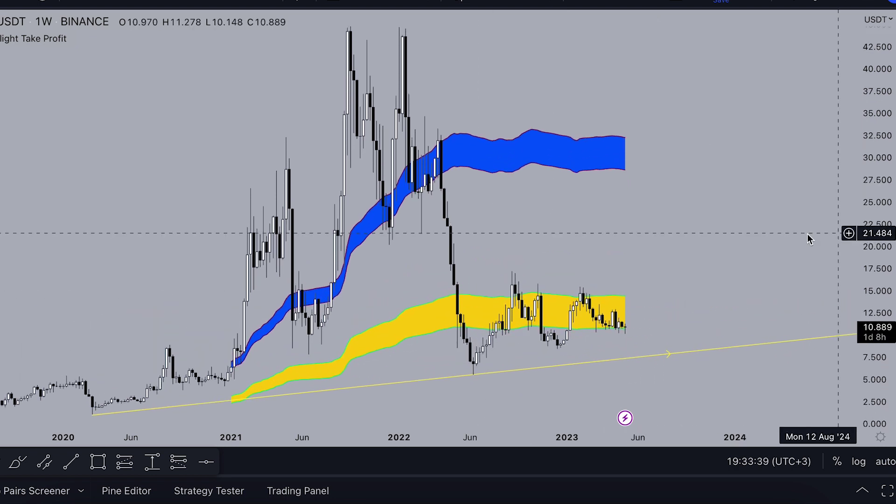
drag(747, 256, 682, 144)
click(18, 462)
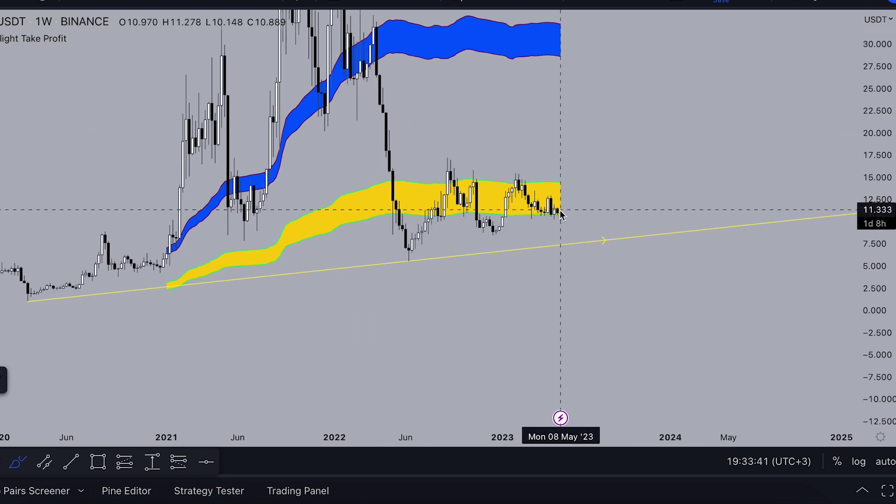
drag(561, 212, 583, 256)
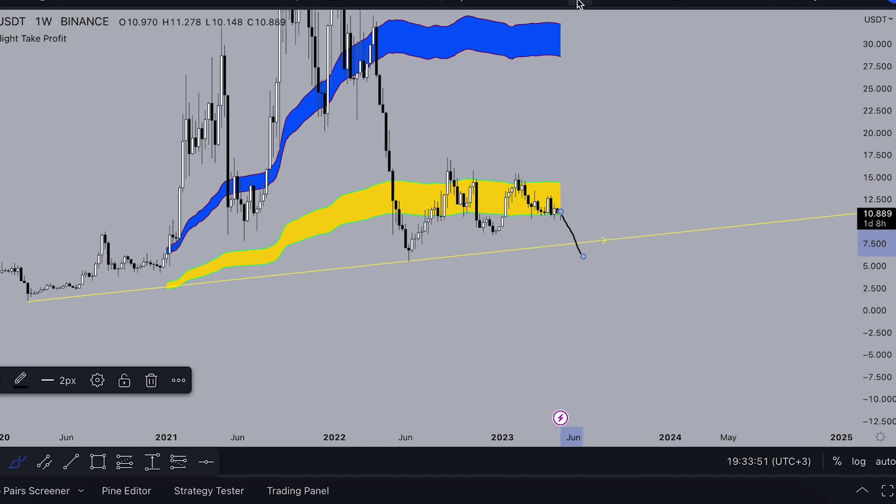
key(Delete)
key(Escape)
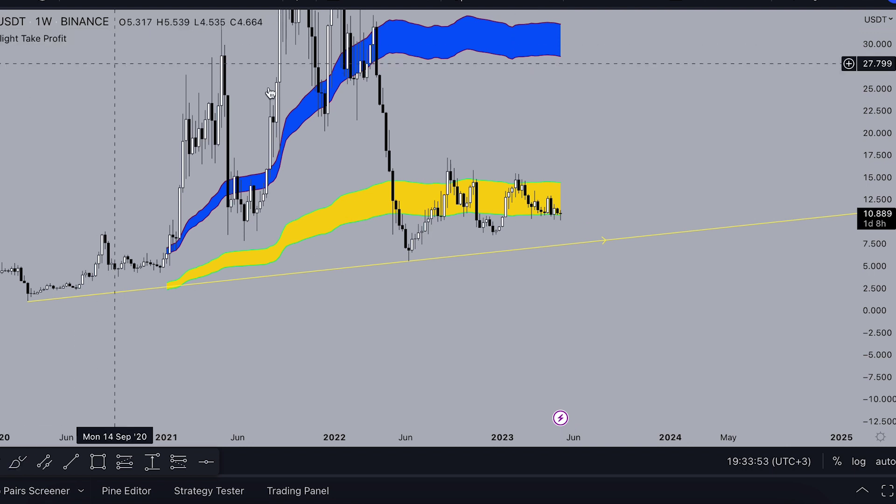
drag(499, 114, 498, 149)
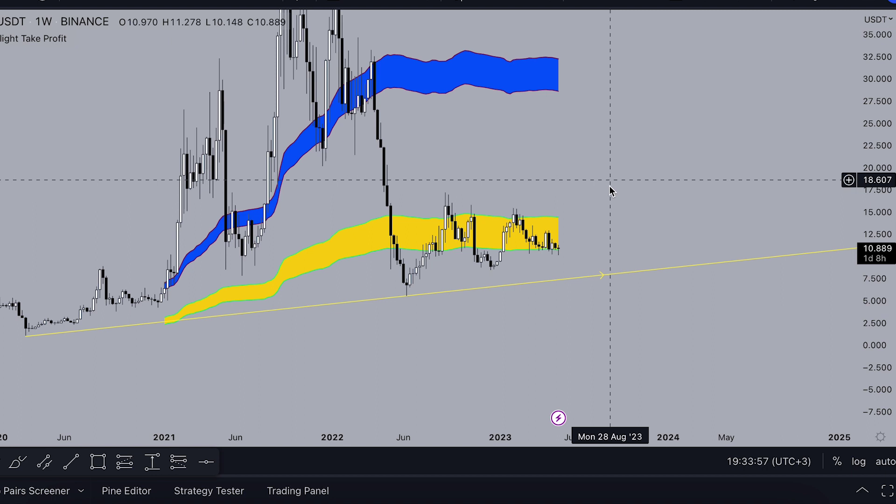
drag(603, 126, 583, 167)
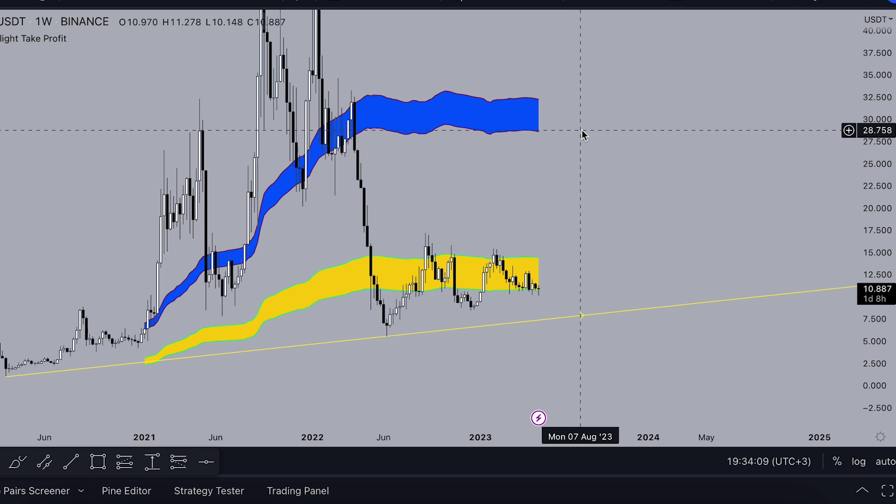
scroll(582, 130, down, 3)
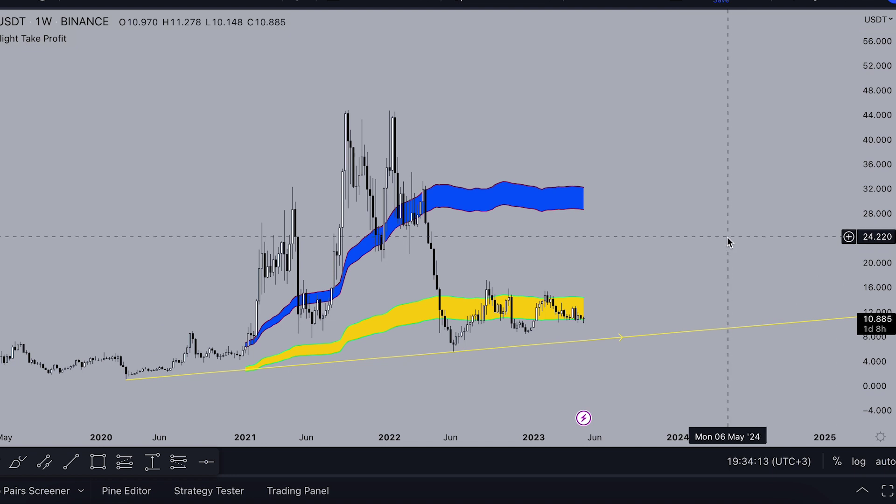
scroll(727, 236, up, 2)
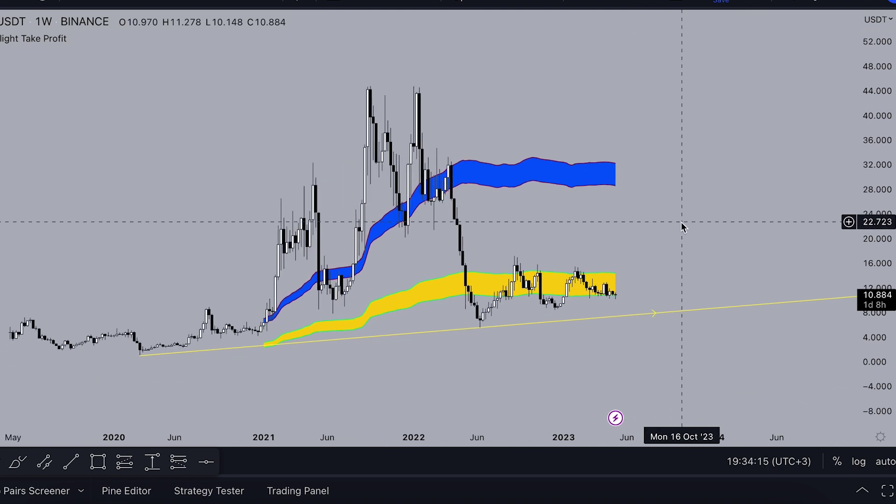